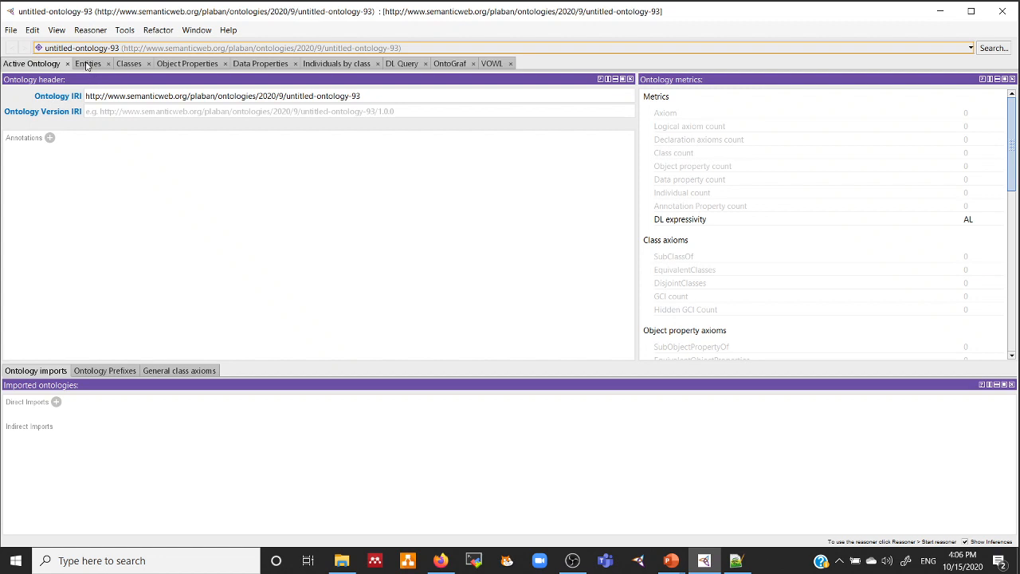
Step: Create a class named Book as a subclass of owl:Thing in the asserted class hierarchy
{"action": "left_click", "coordinate": [88, 67]}
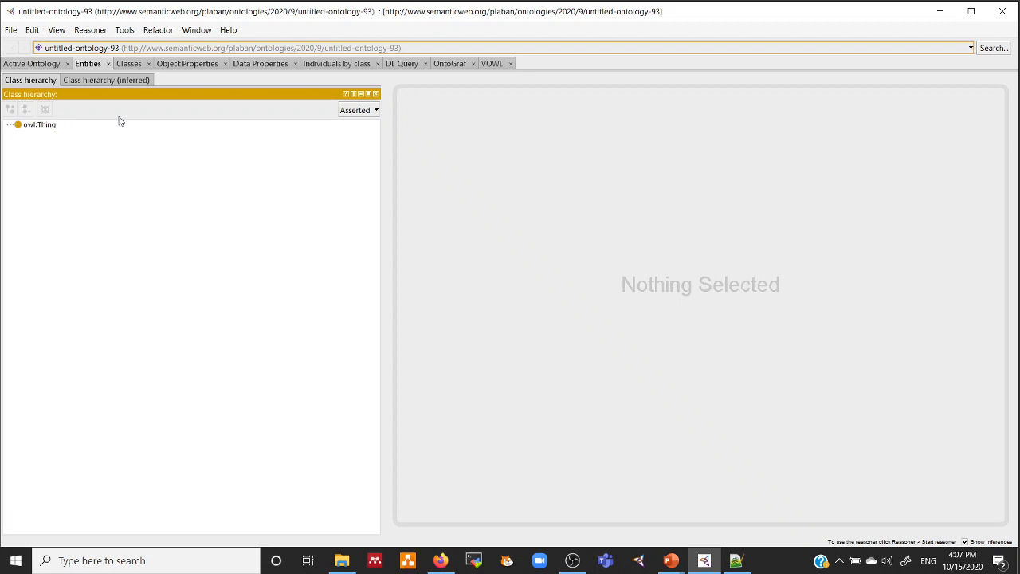
{"action": "left_click", "coordinate": [130, 66]}
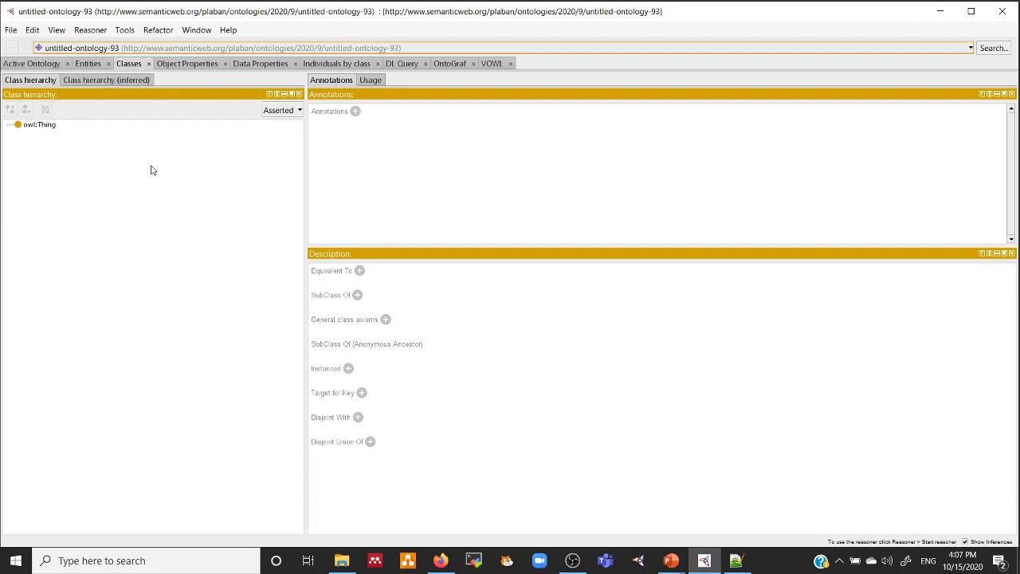
{"action": "left_click", "coordinate": [36, 127]}
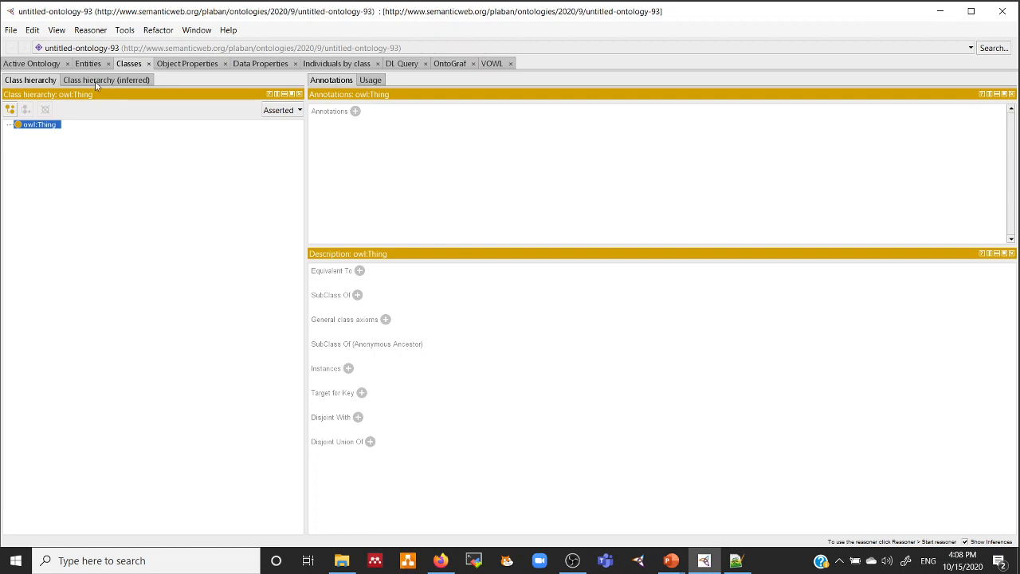
{"action": "left_click", "coordinate": [99, 83]}
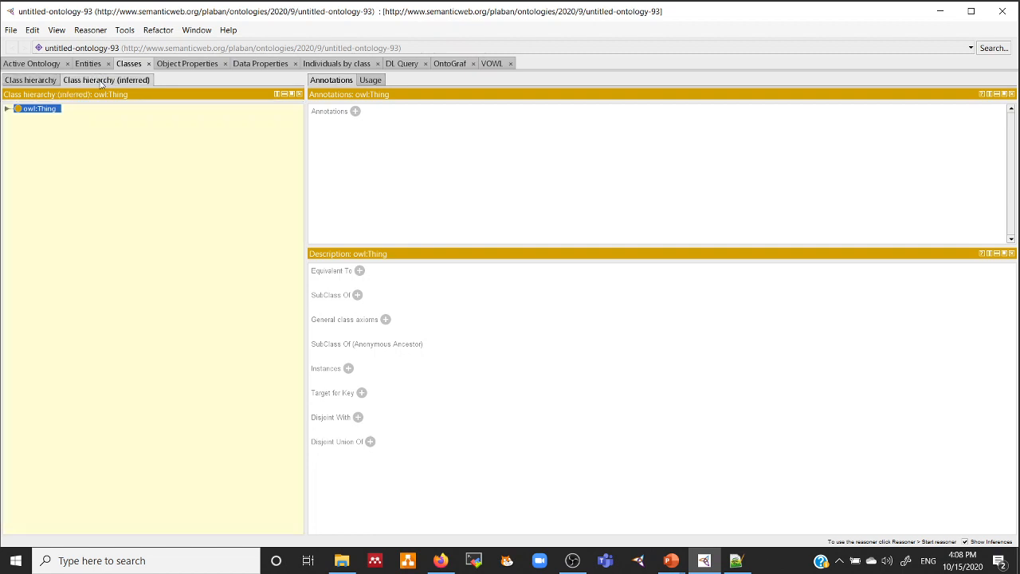
{"action": "left_click", "coordinate": [7, 108]}
{"action": "left_click", "coordinate": [34, 83]}
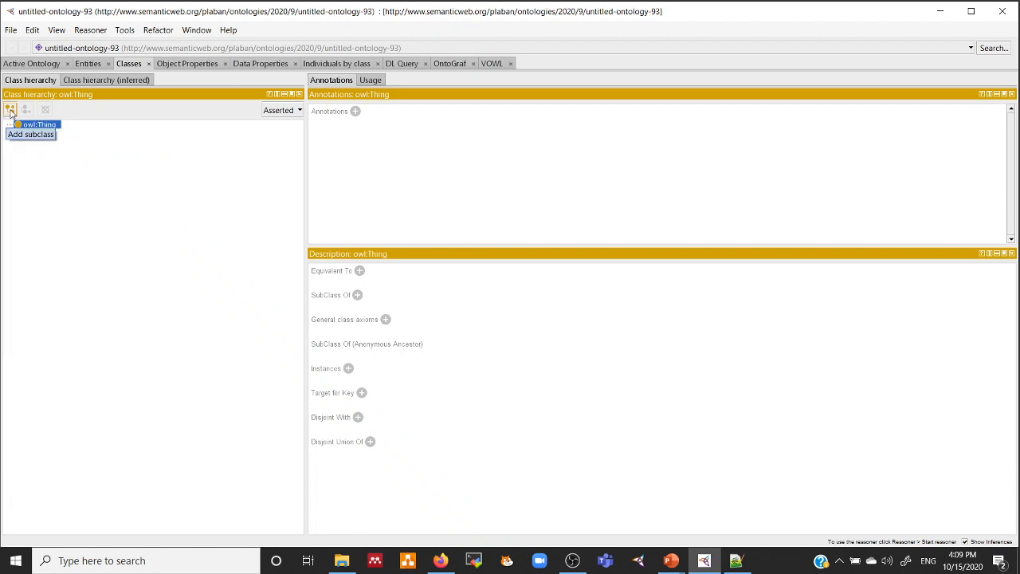
{"action": "left_click", "coordinate": [10, 113]}
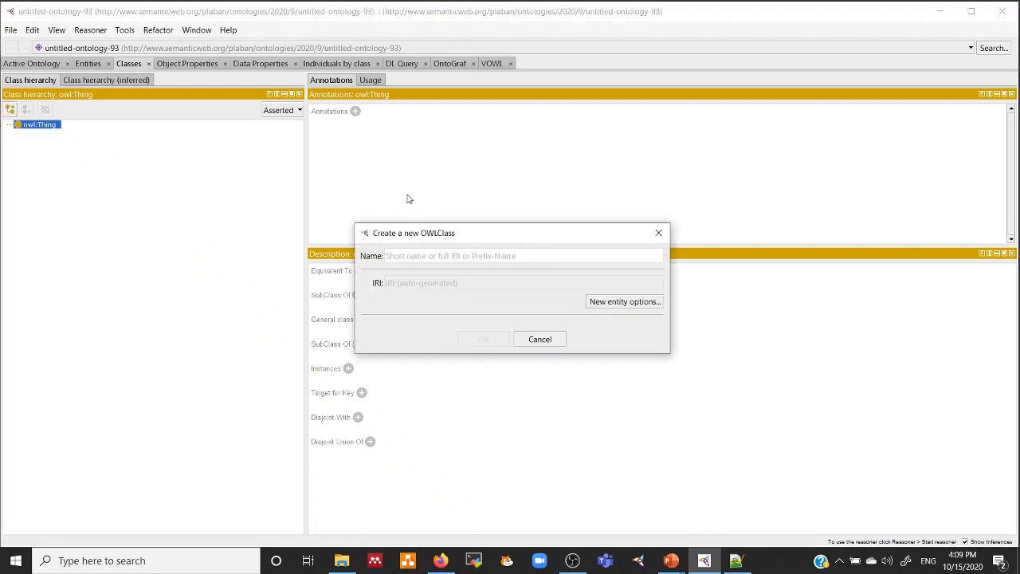
{"action": "type", "text": "Book"}
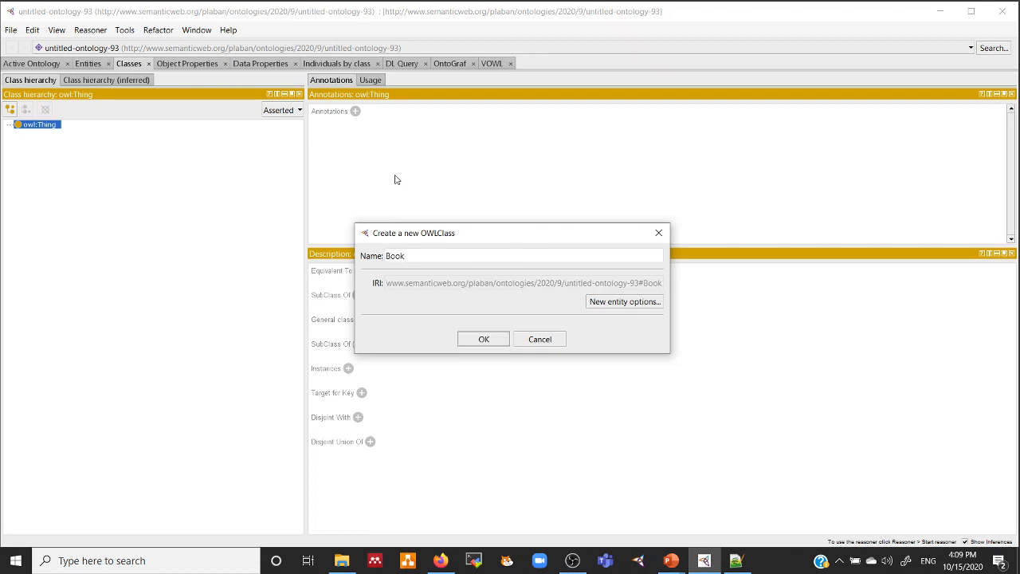
{"action": "left_click", "coordinate": [487, 341]}
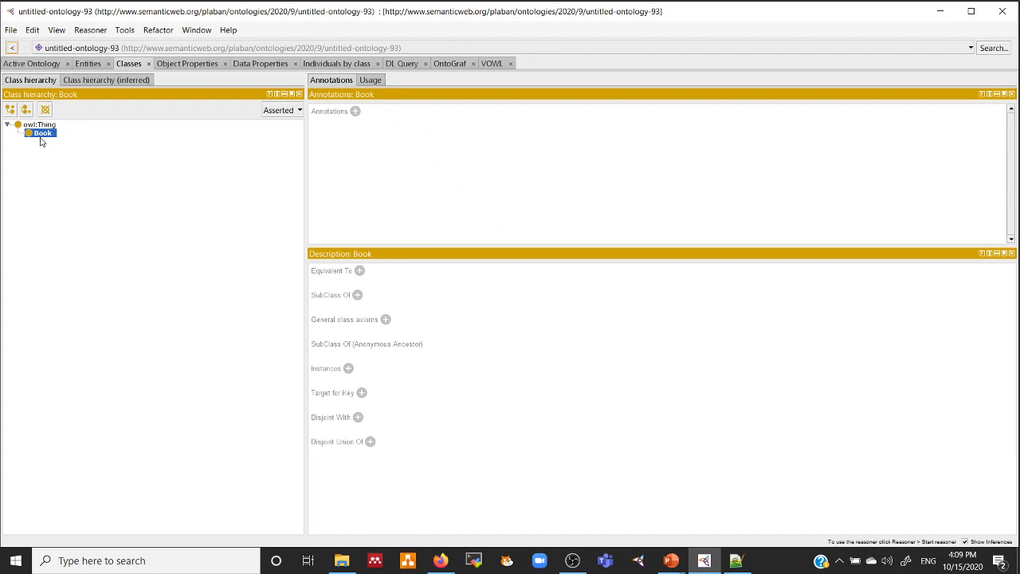
Step: Add the sibling classes Author and Person at the same level as Book under owl:Thing
{"action": "left_click", "coordinate": [26, 111]}
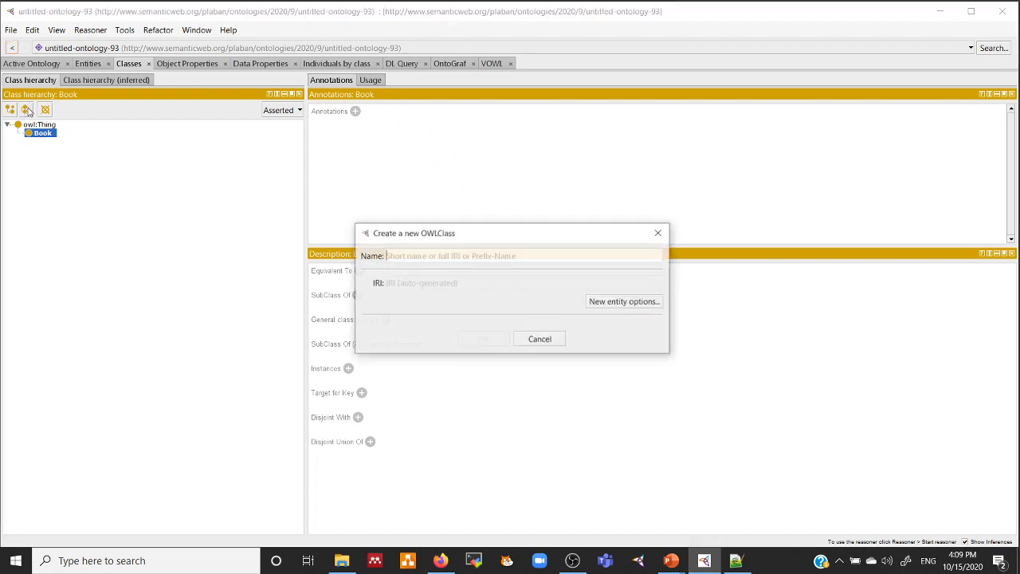
{"action": "type", "text": "A"}
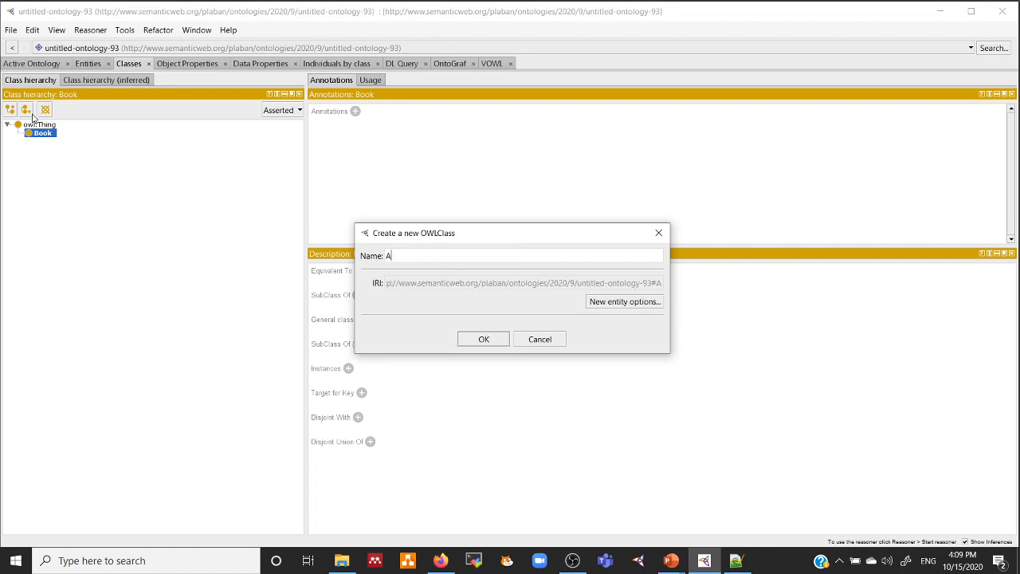
{"action": "type", "text": "uthor"}
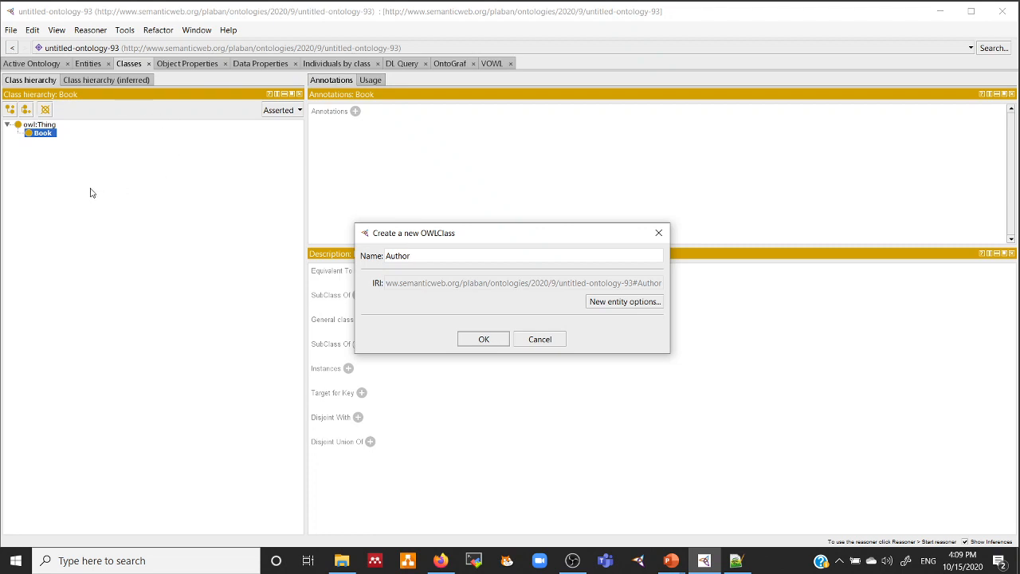
{"action": "left_click", "coordinate": [470, 341]}
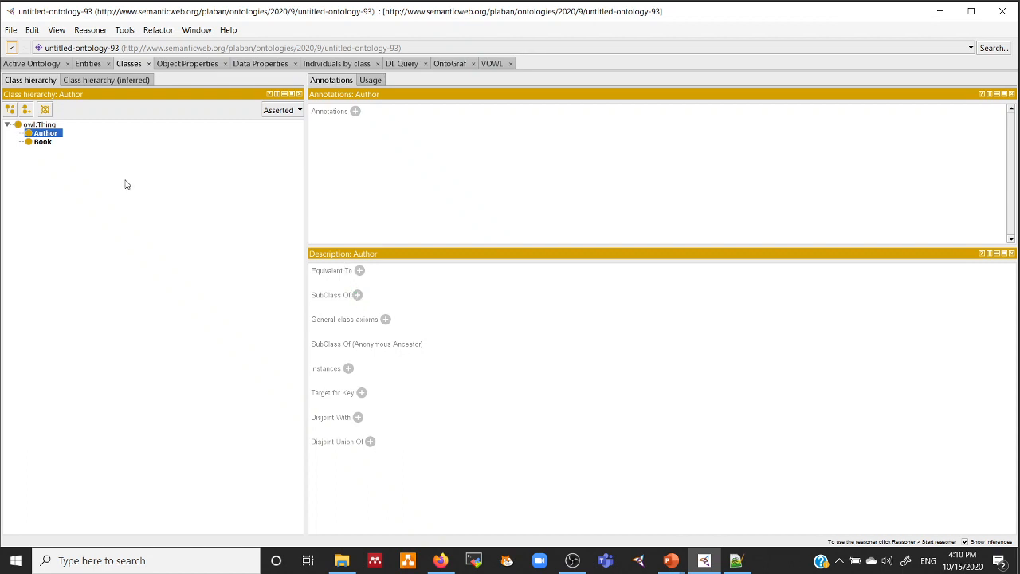
{"action": "left_click", "coordinate": [25, 111]}
{"action": "type", "text": "Person"}
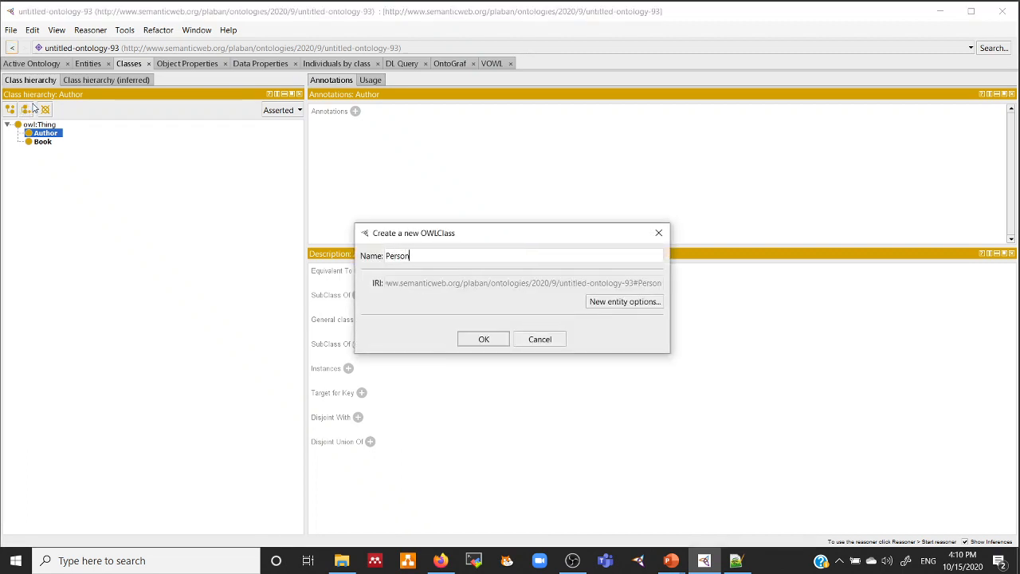
{"action": "left_click", "coordinate": [483, 339]}
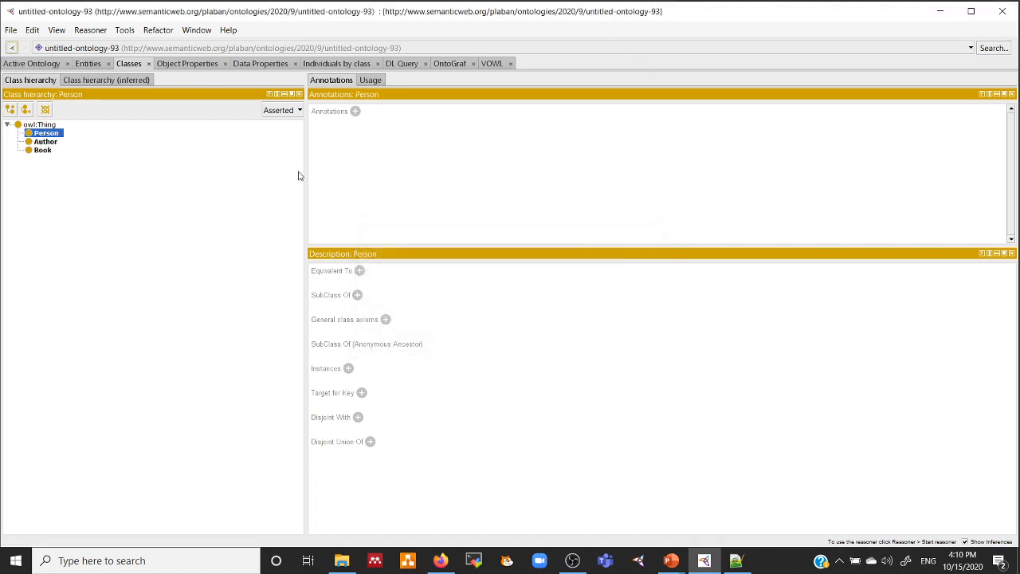
Step: Make the Author class a subclass of Person and expand Person in the class hierarchy
{"action": "left_click", "coordinate": [46, 142]}
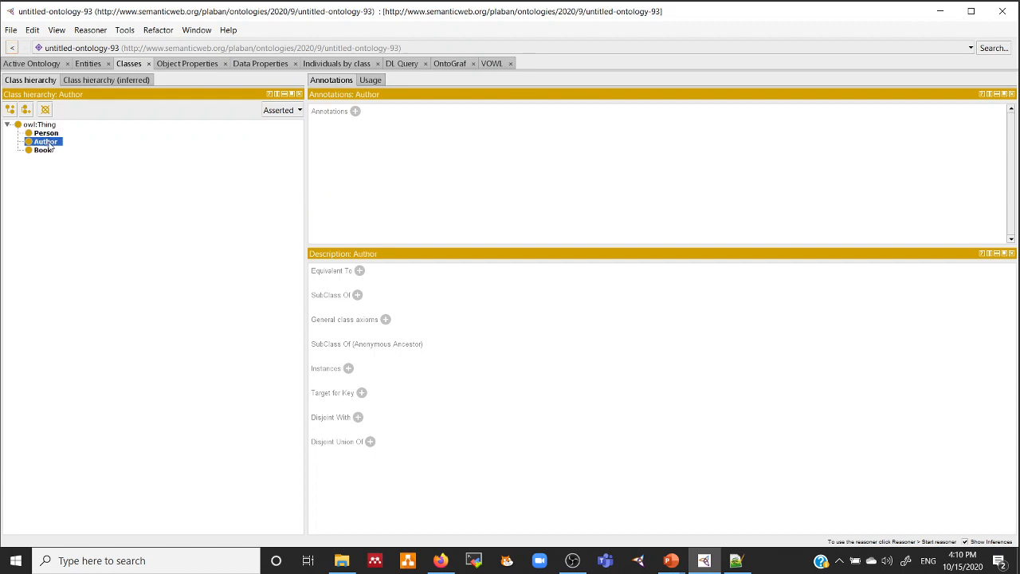
{"action": "left_click", "coordinate": [357, 296]}
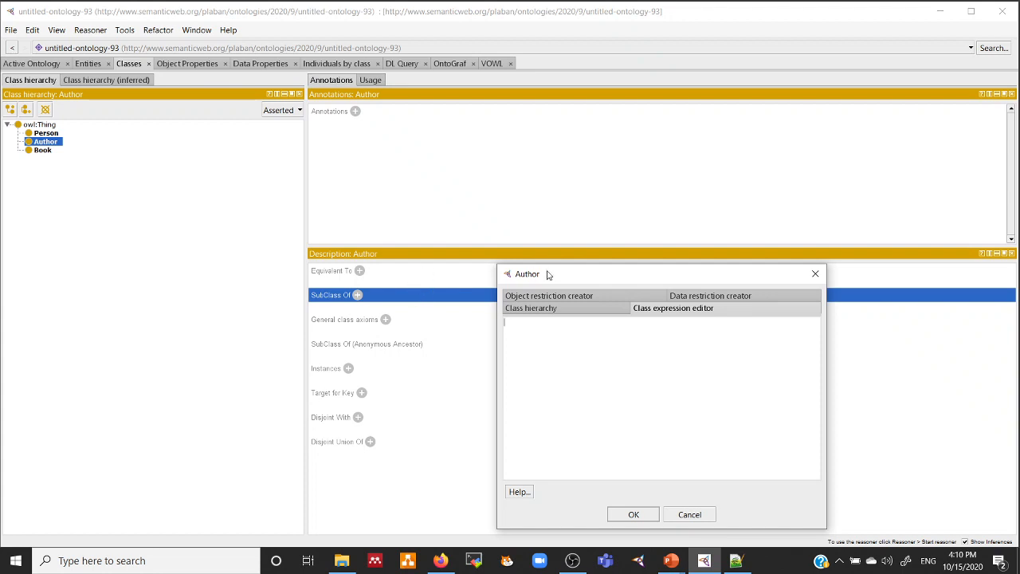
{"action": "left_click_drag", "start_coordinate": [558, 278], "coordinate": [526, 178]}
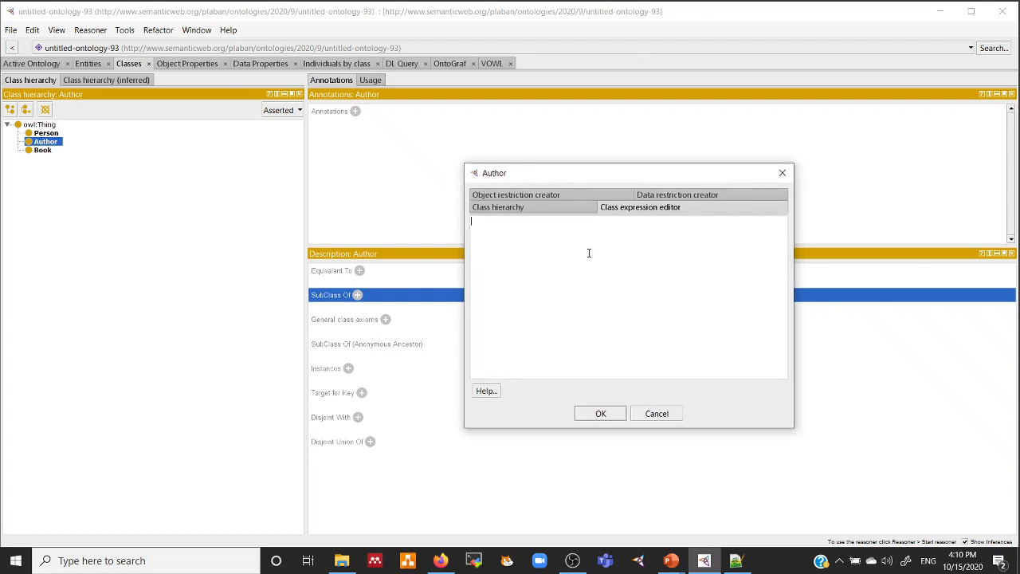
{"action": "left_click", "coordinate": [534, 212]}
{"action": "left_click", "coordinate": [474, 239]}
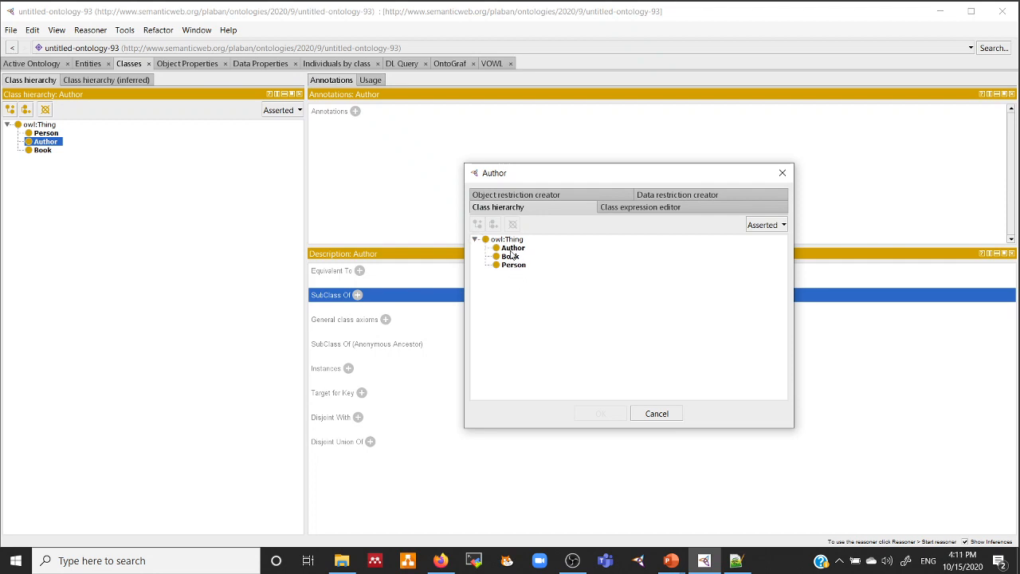
{"action": "left_click", "coordinate": [537, 198]}
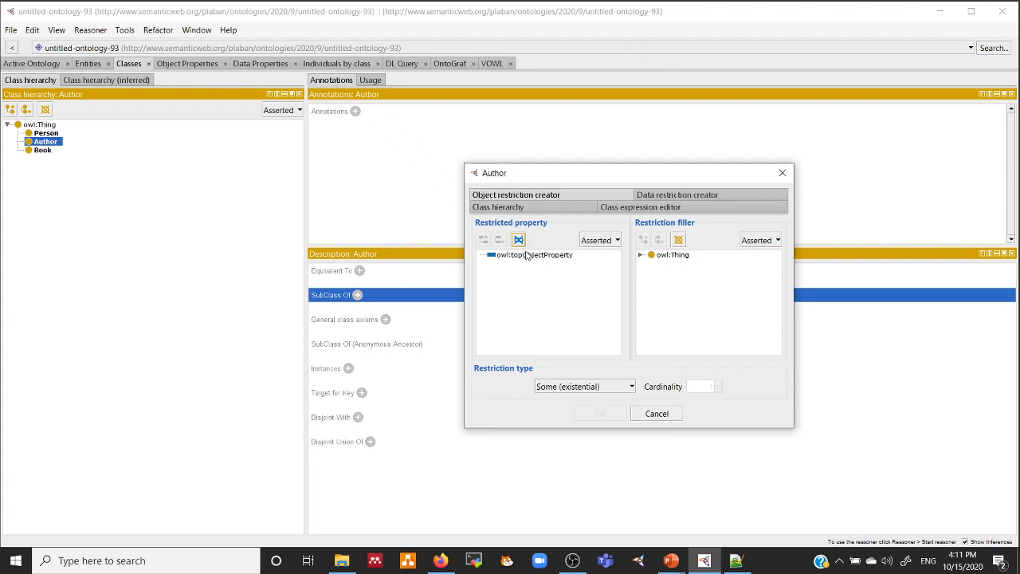
{"action": "left_click", "coordinate": [669, 198]}
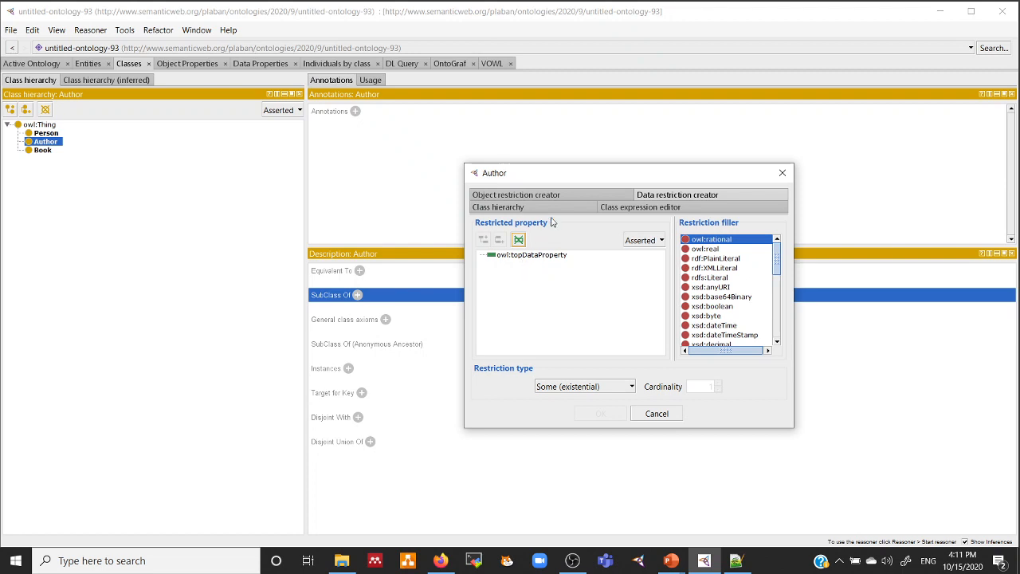
{"action": "left_click", "coordinate": [611, 208]}
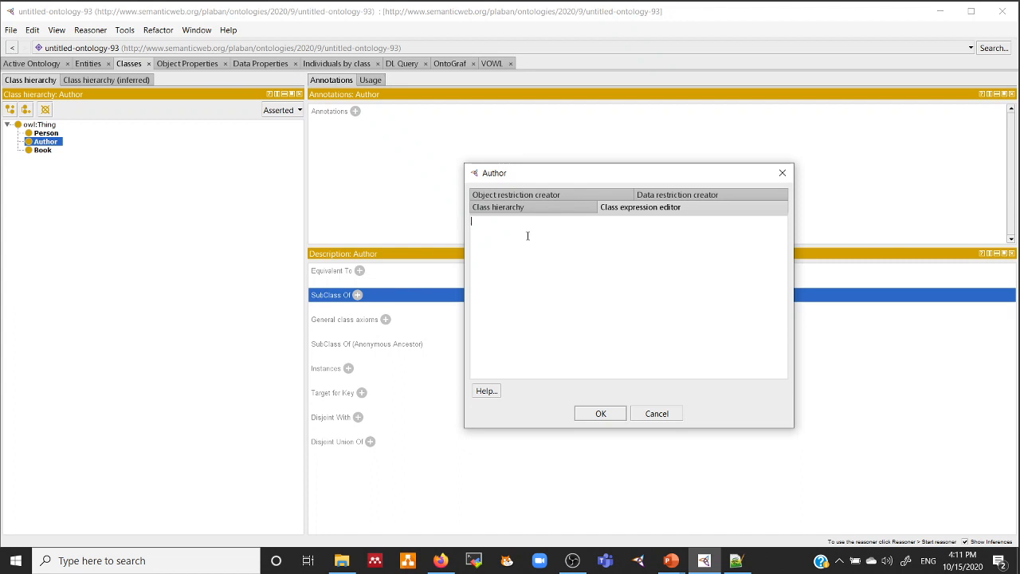
{"action": "left_click", "coordinate": [533, 210]}
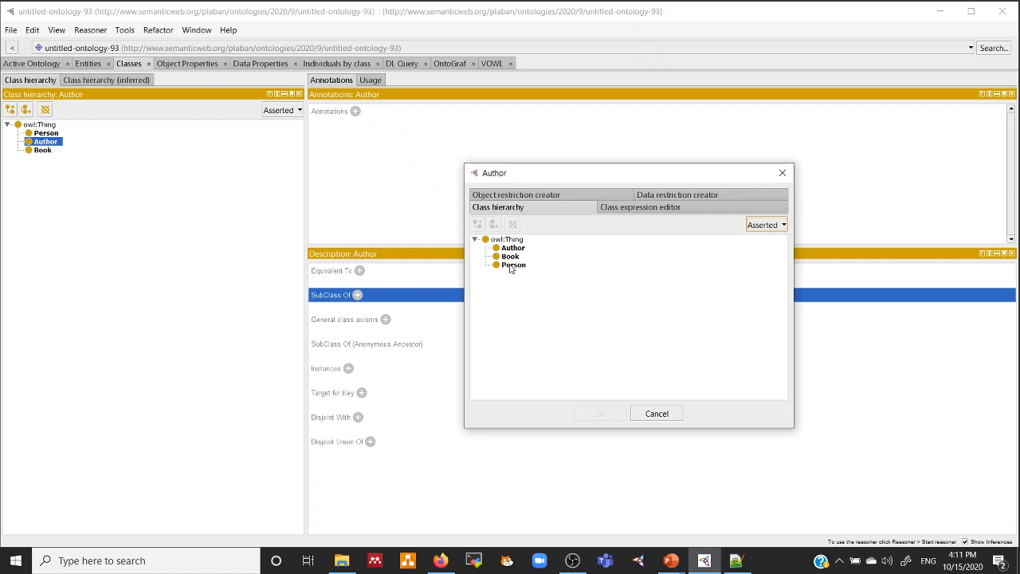
{"action": "left_click", "coordinate": [511, 266]}
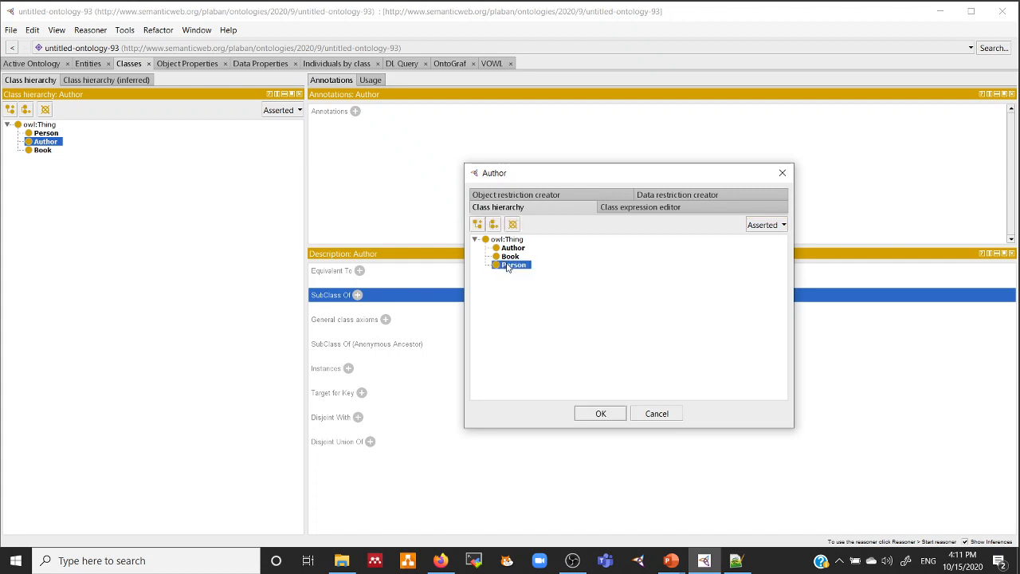
{"action": "left_click", "coordinate": [601, 414]}
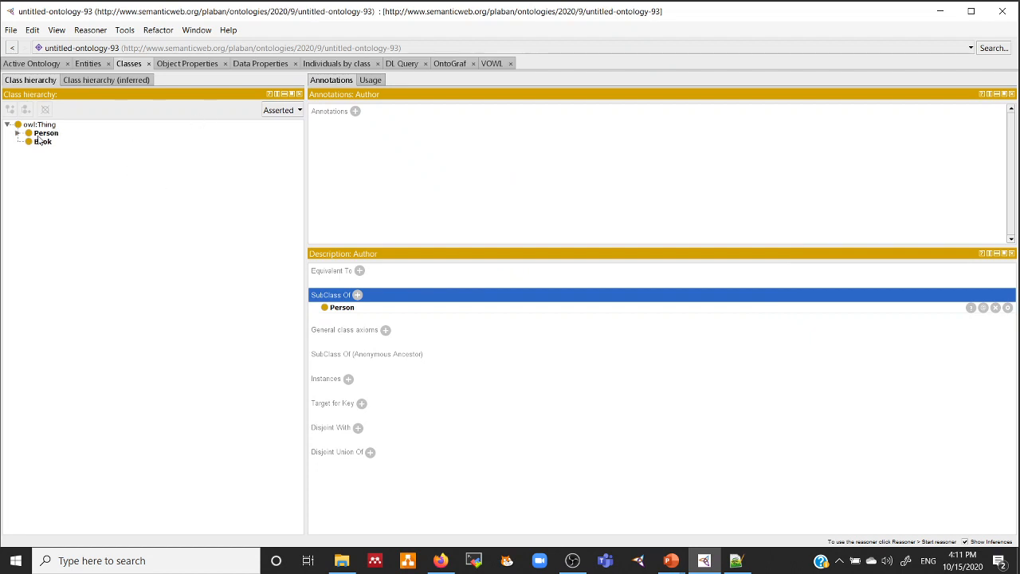
{"action": "left_click", "coordinate": [16, 134]}
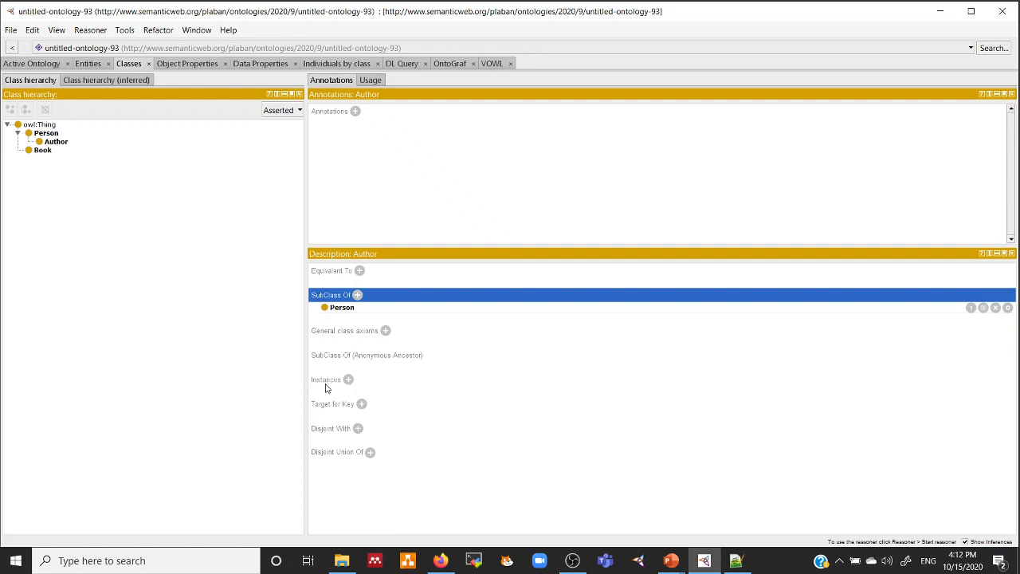
Step: Declare the Author class disjoint with the Book class
{"action": "left_click", "coordinate": [358, 428]}
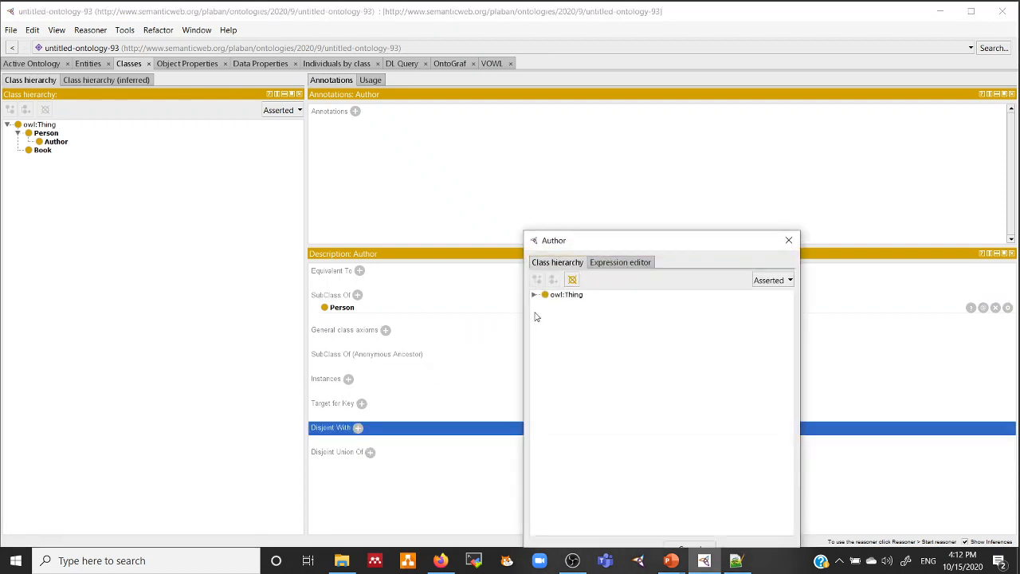
{"action": "left_click", "coordinate": [788, 240]}
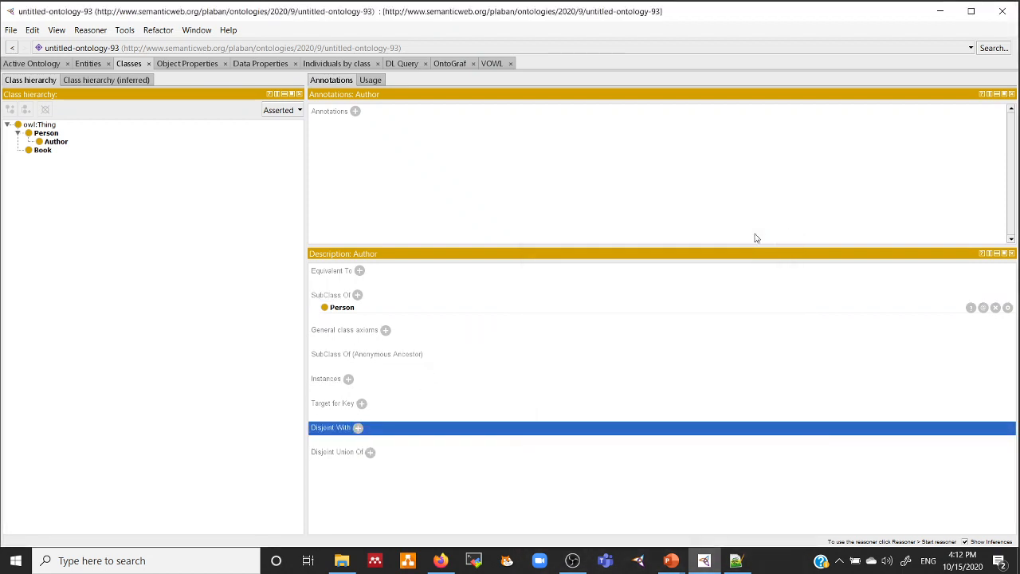
{"action": "left_click", "coordinate": [59, 144]}
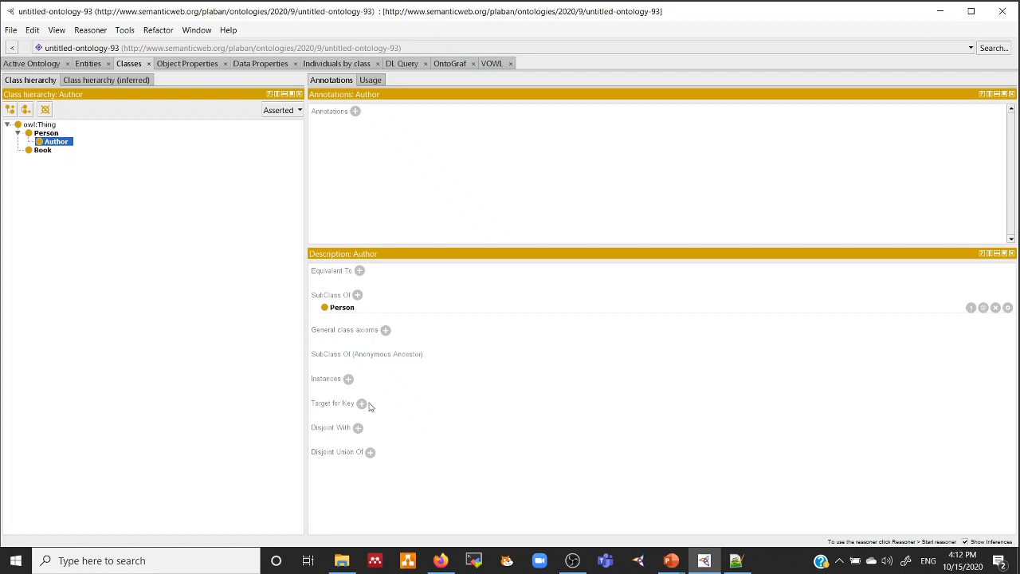
{"action": "left_click", "coordinate": [358, 428]}
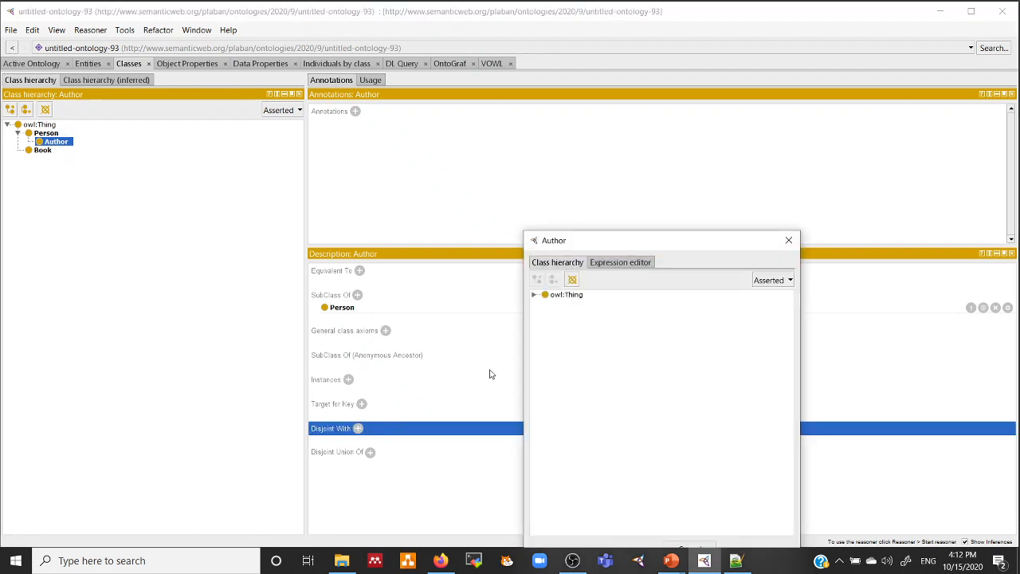
{"action": "left_click", "coordinate": [534, 295]}
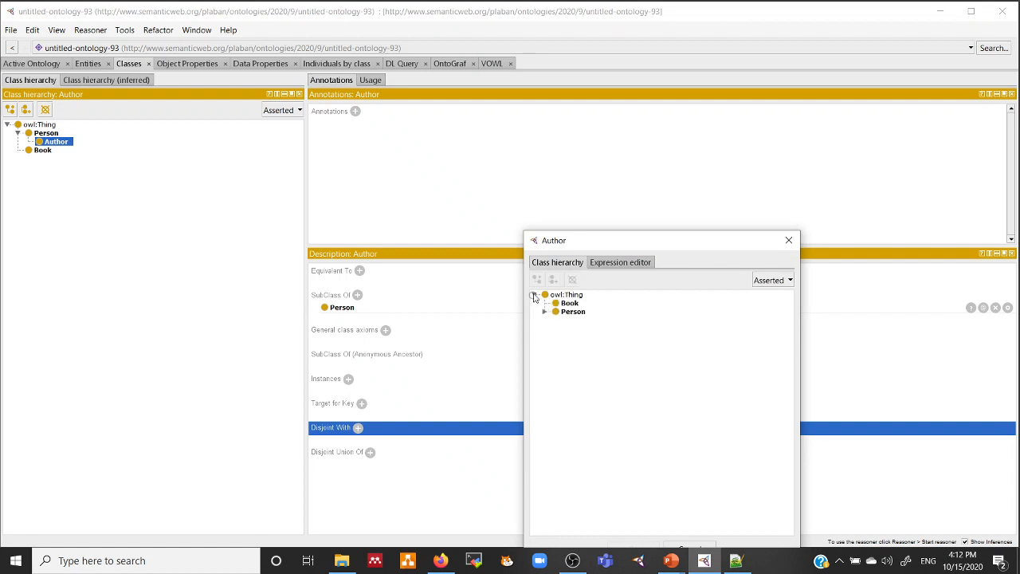
{"action": "left_click", "coordinate": [570, 303]}
{"action": "left_click_drag", "start_coordinate": [611, 240], "coordinate": [624, 163]}
{"action": "left_click", "coordinate": [641, 471]}
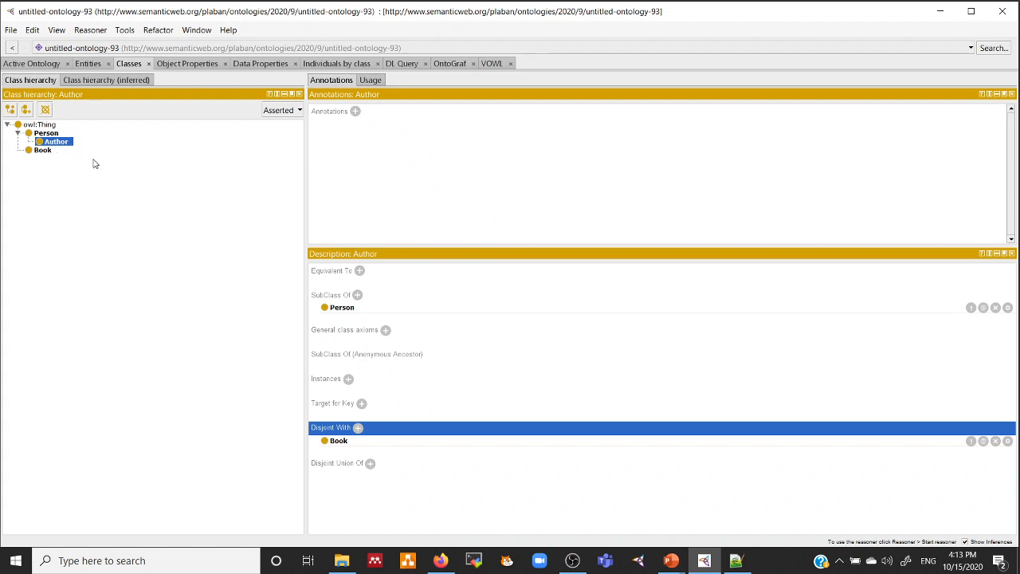
Step: Create an object property named authoredBy under owl:topObjectProperty
{"action": "left_click", "coordinate": [177, 69]}
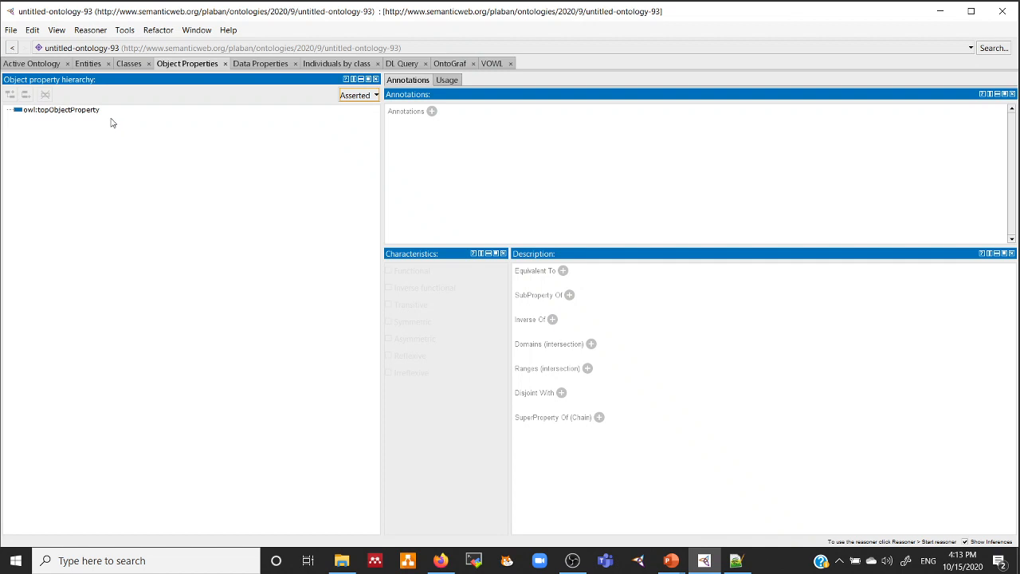
{"action": "left_click", "coordinate": [50, 112]}
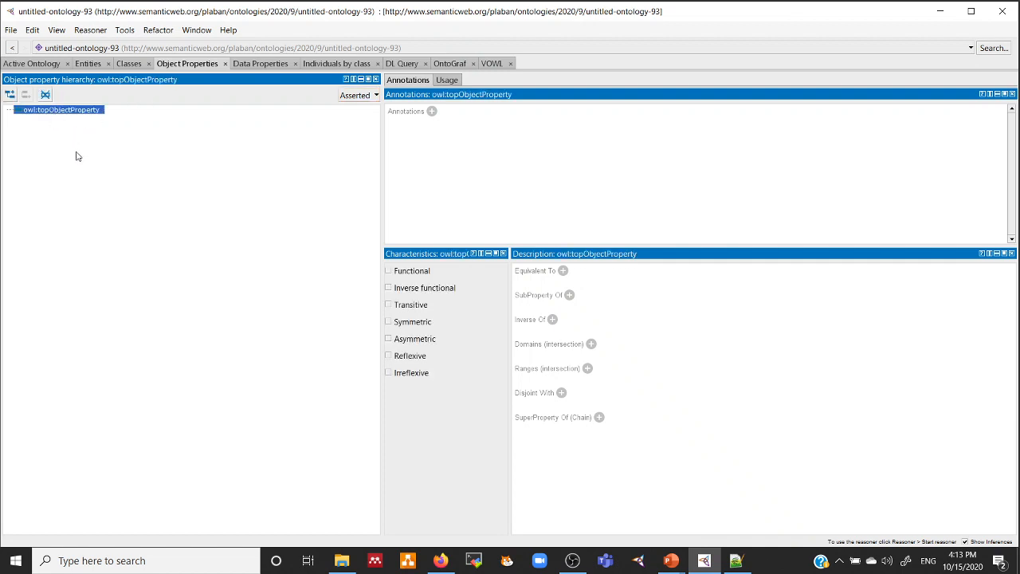
{"action": "left_click", "coordinate": [11, 95]}
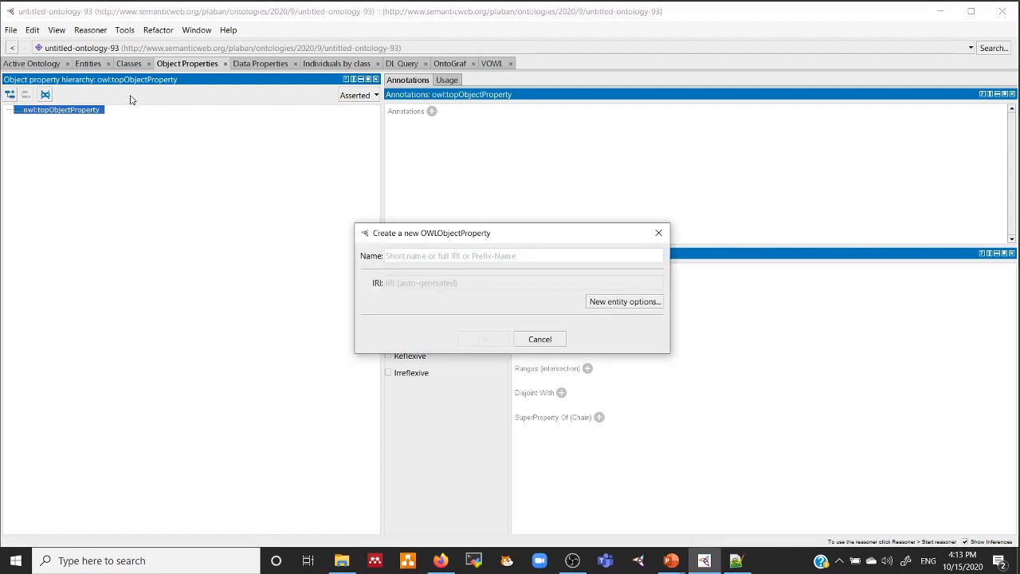
{"action": "type", "text": "au"}
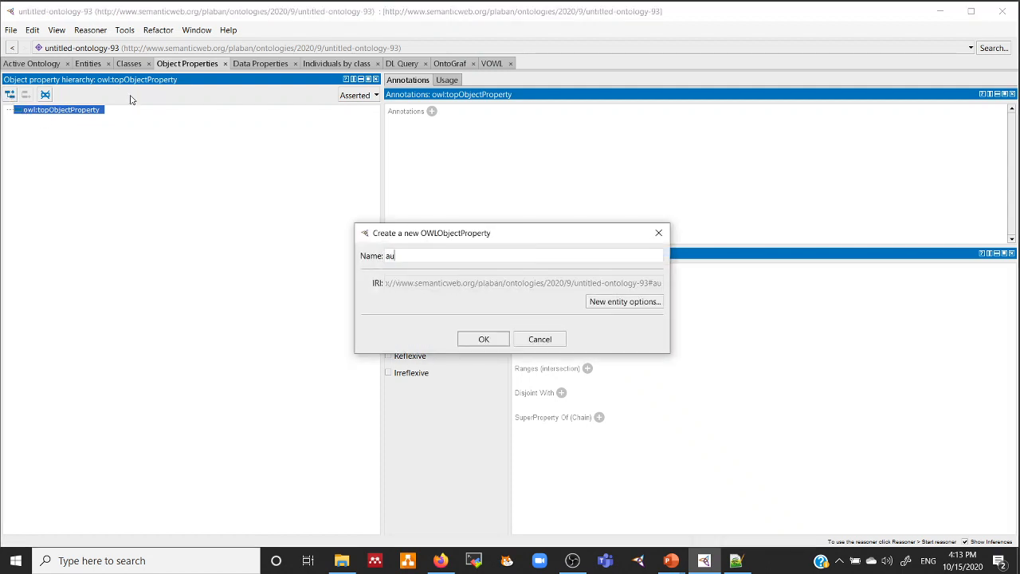
{"action": "type", "text": "thoredBy"}
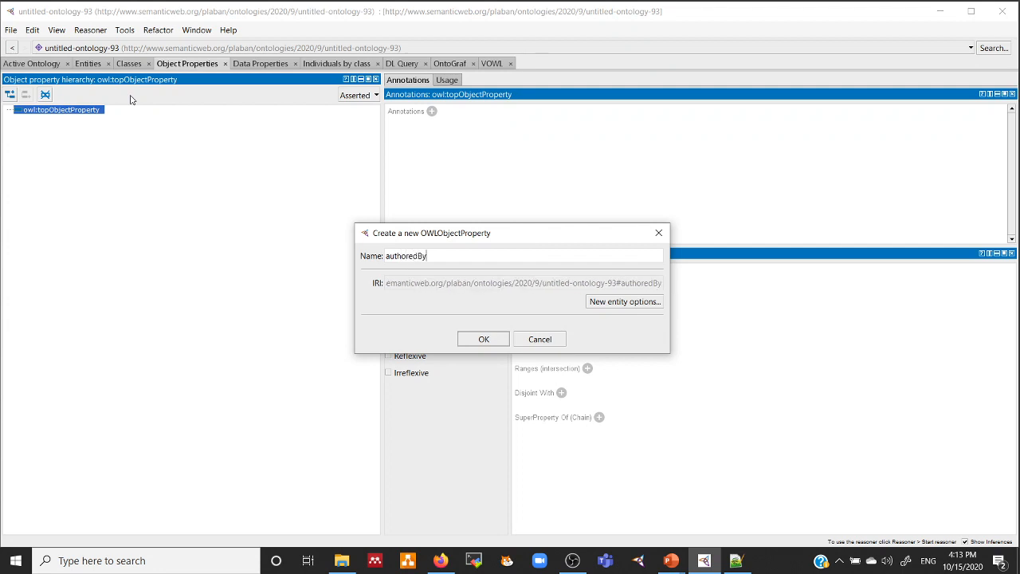
{"action": "left_click", "coordinate": [484, 340]}
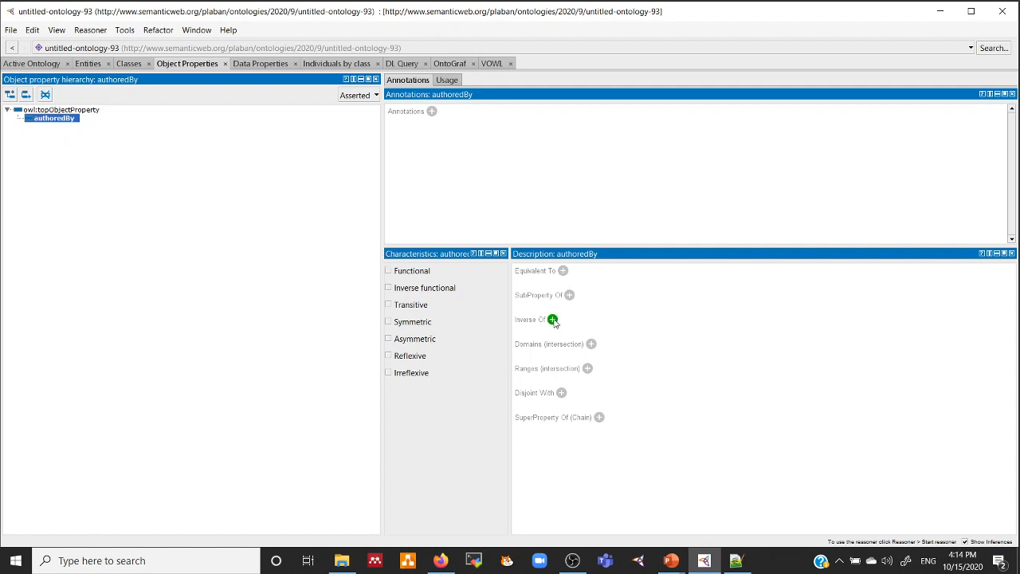
Step: Set the domain of the authoredBy property to the Book class
{"action": "left_click", "coordinate": [591, 344]}
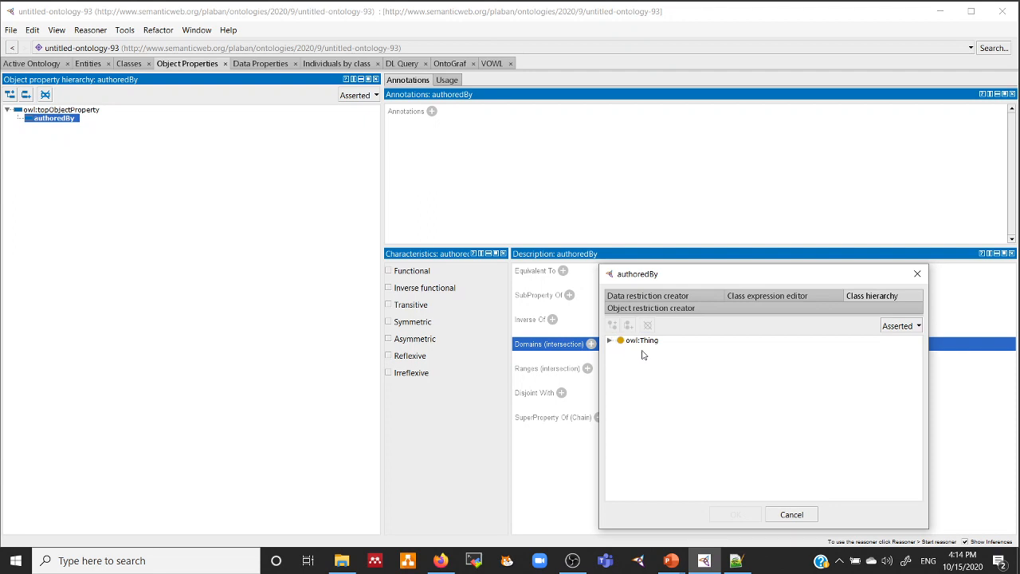
{"action": "left_click", "coordinate": [610, 341]}
{"action": "left_click", "coordinate": [644, 349]}
{"action": "left_click", "coordinate": [738, 515]}
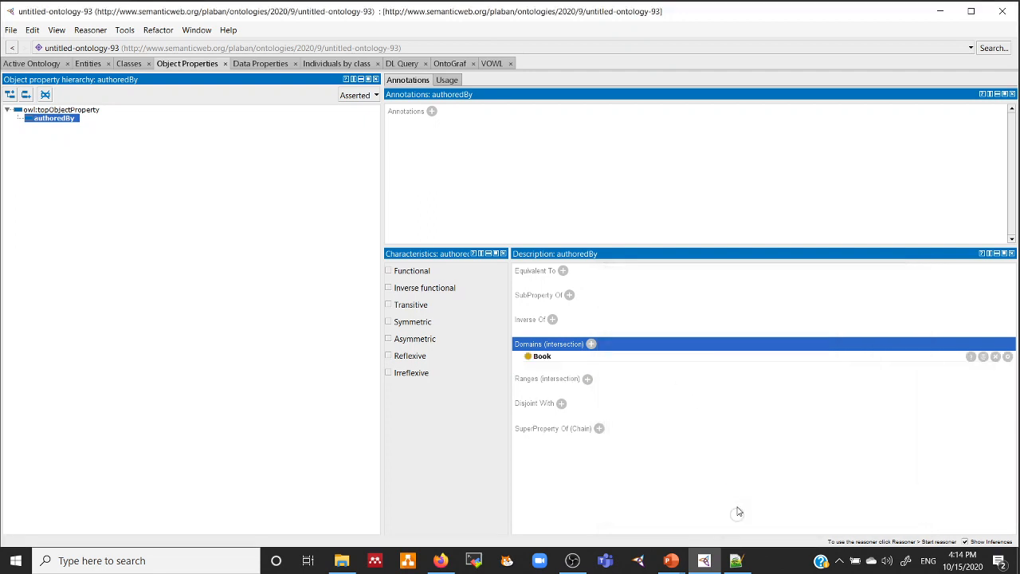
Step: Set the range of the authoredBy property to Author, the subclass of Person
{"action": "left_click", "coordinate": [588, 380]}
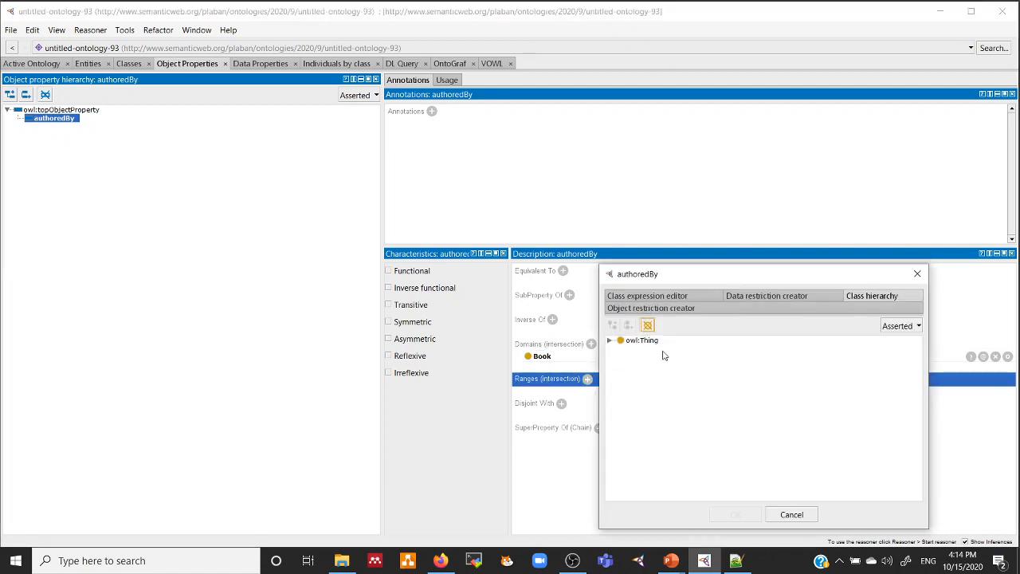
{"action": "left_click", "coordinate": [609, 342]}
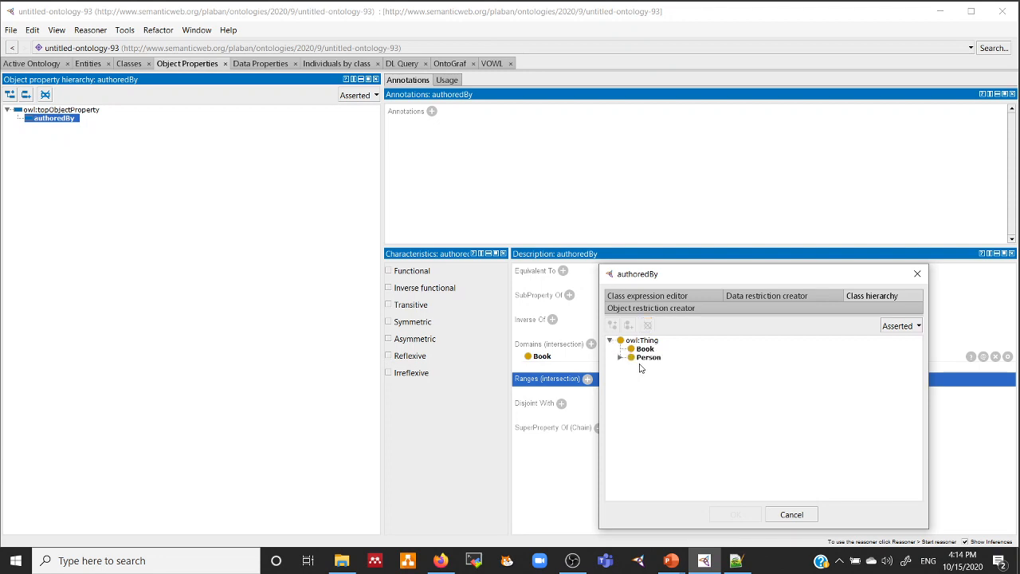
{"action": "left_click", "coordinate": [621, 357]}
{"action": "left_click", "coordinate": [655, 367]}
{"action": "left_click", "coordinate": [734, 514]}
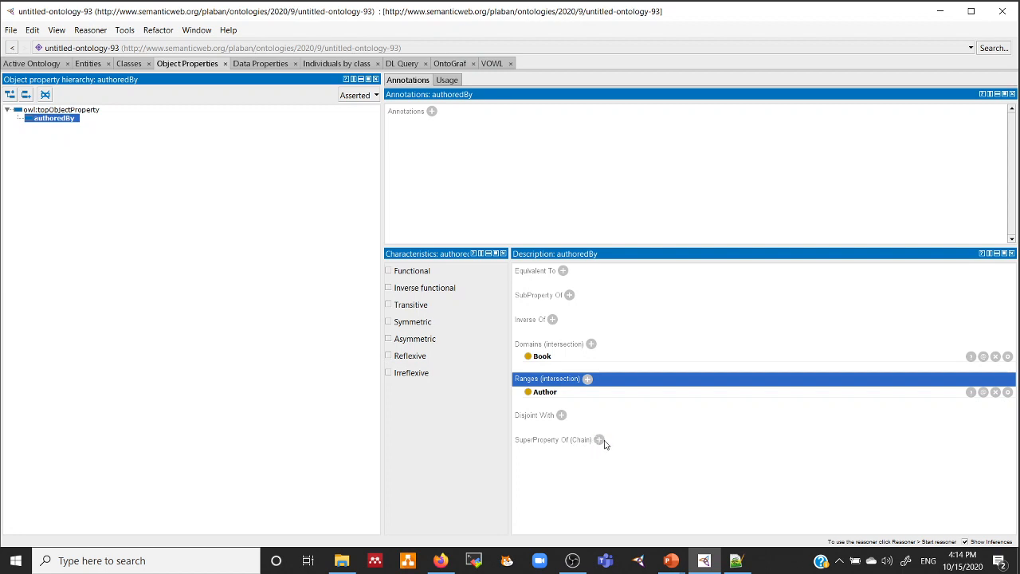
Step: Look at the data property hierarchy and show the instances of the Author class
{"action": "left_click", "coordinate": [256, 64]}
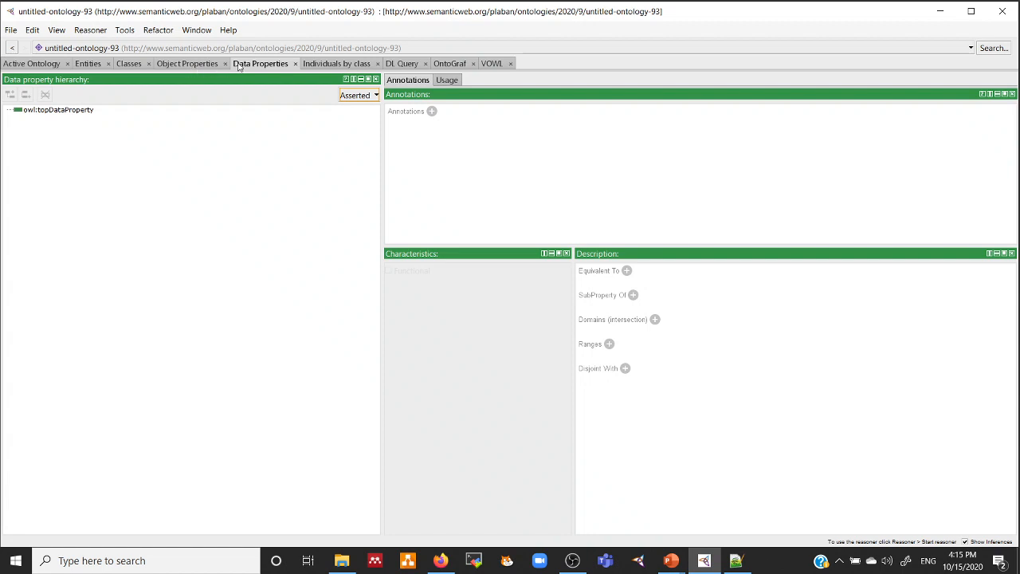
{"action": "left_click", "coordinate": [316, 67]}
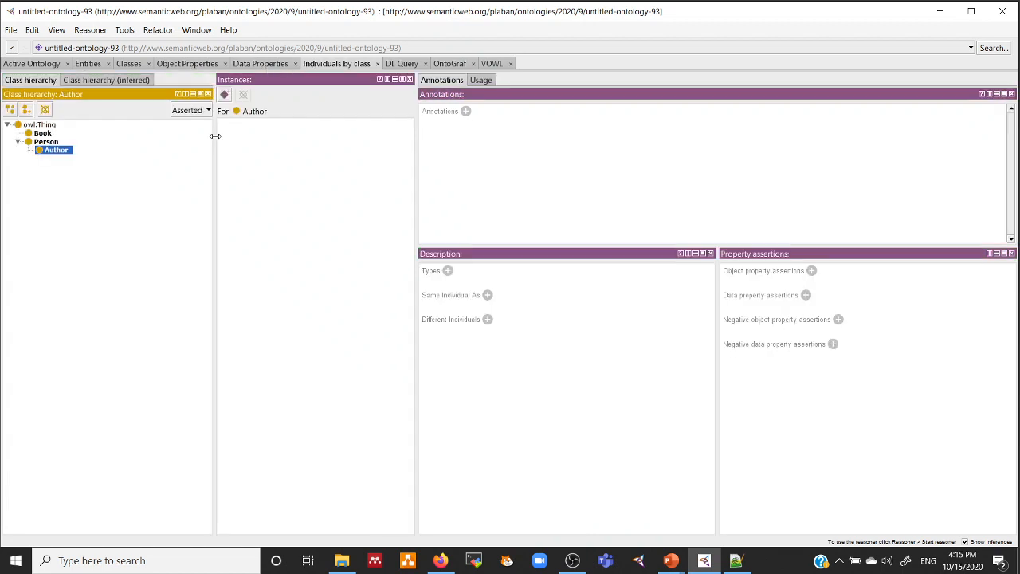
{"action": "left_click", "coordinate": [225, 95]}
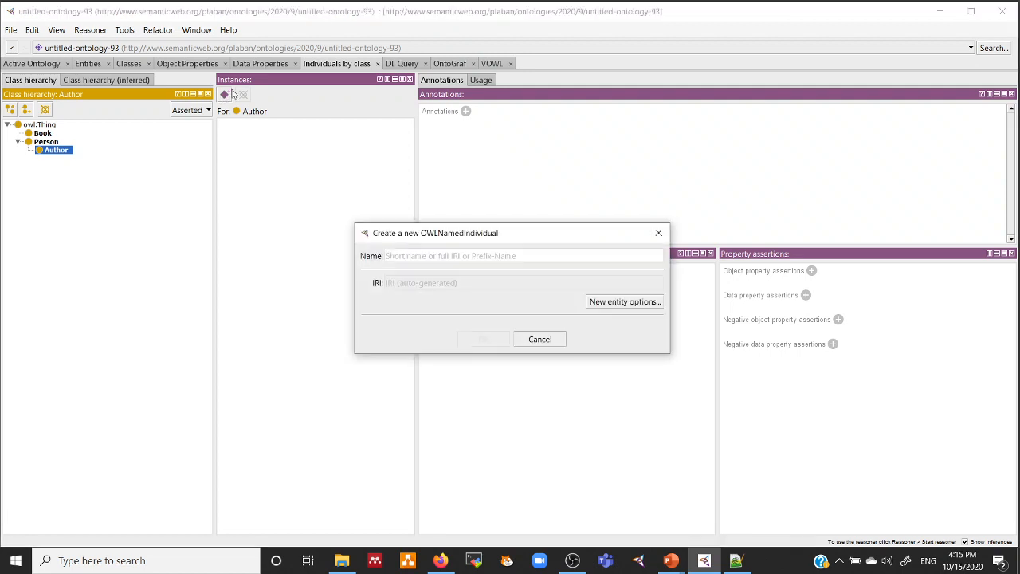
{"action": "type", "text": "Ra"}
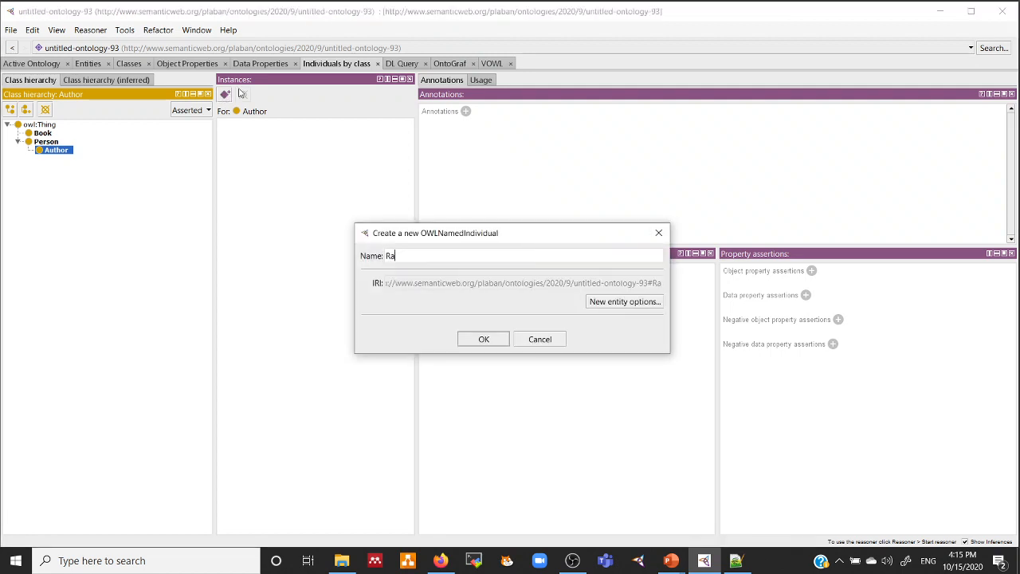
{"action": "left_click", "coordinate": [540, 340]}
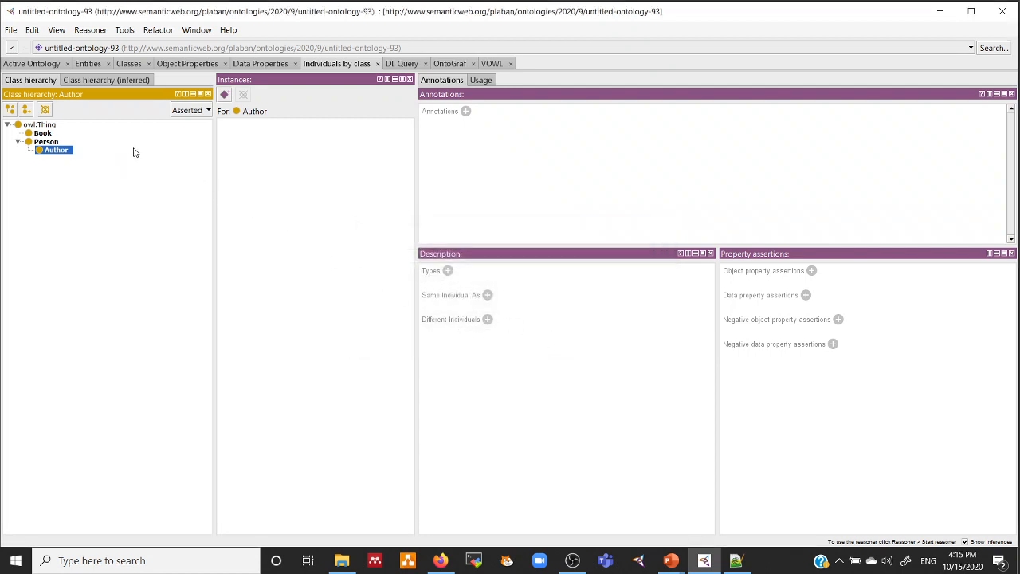
Step: Create an individual of the Author class named Rabindranath_Tagore
{"action": "left_click", "coordinate": [225, 95]}
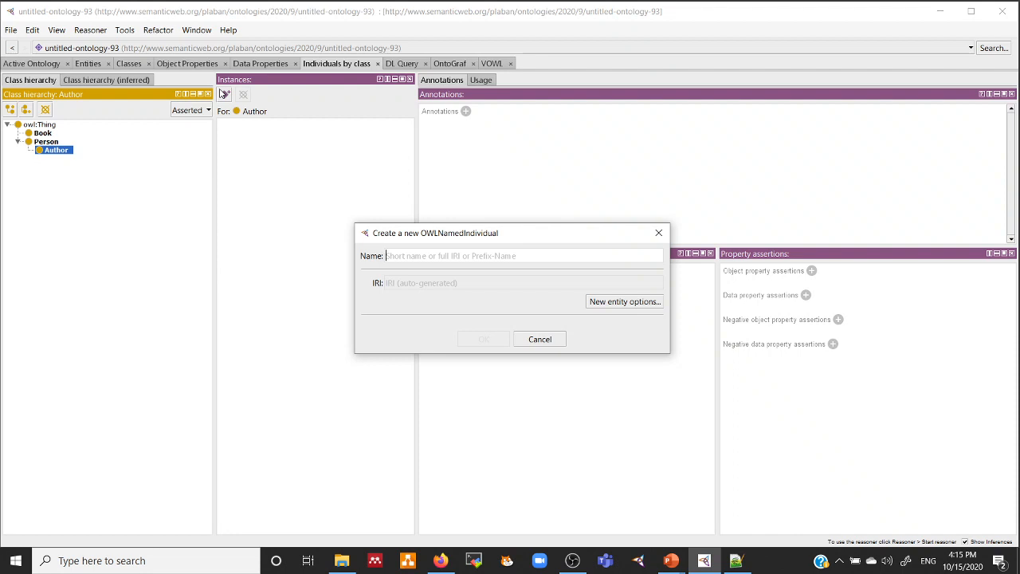
{"action": "type", "text": "RabindraN"}
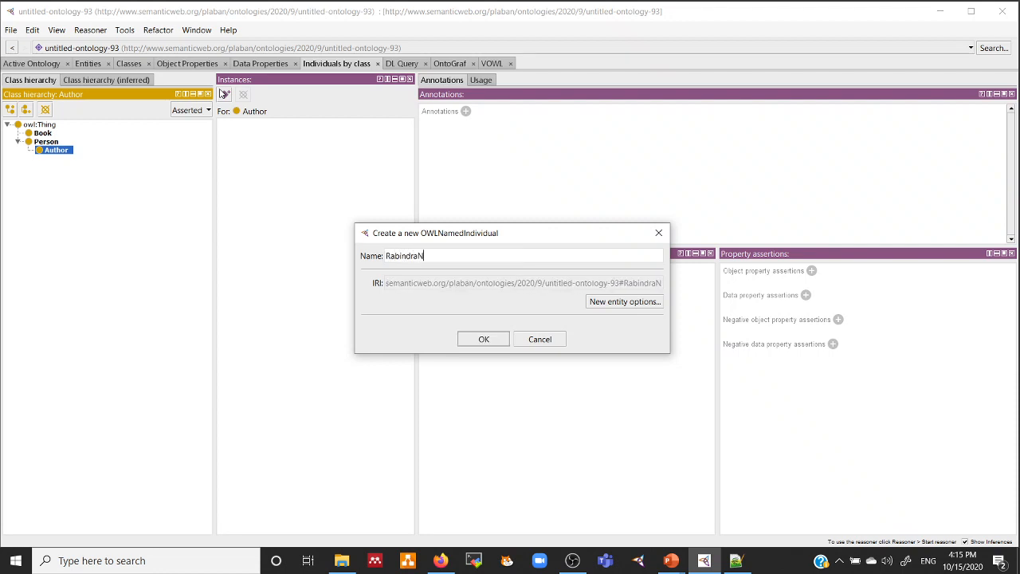
{"action": "key", "text": "BackSpace"}
{"action": "type", "text": "nath"}
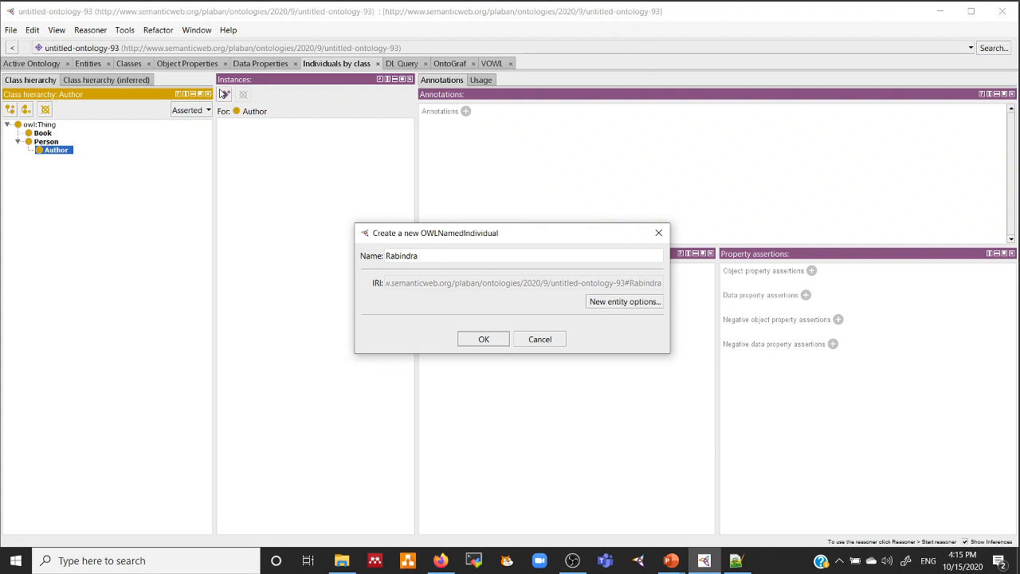
{"action": "type", "text": "_"}
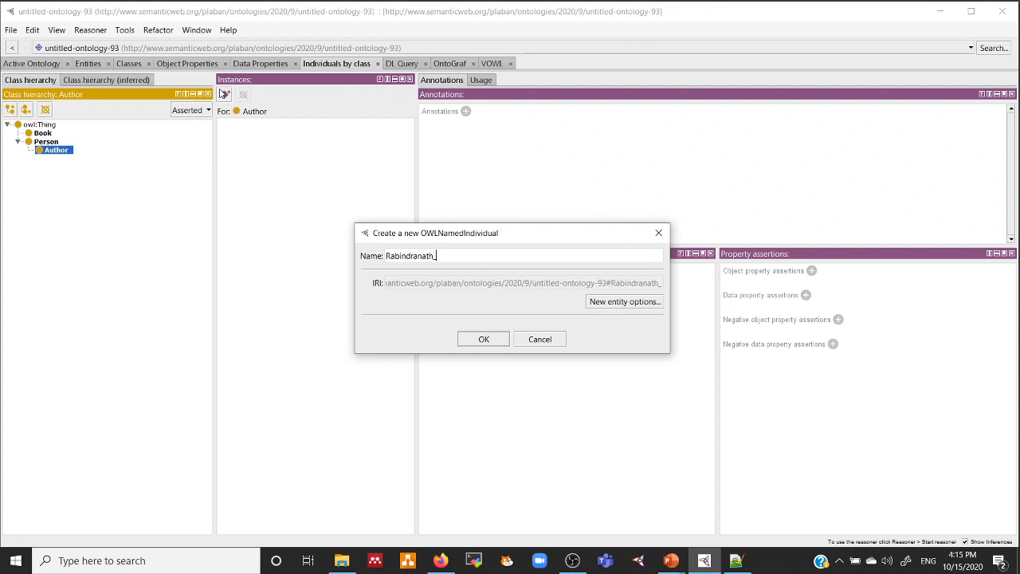
{"action": "type", "text": "Tagore"}
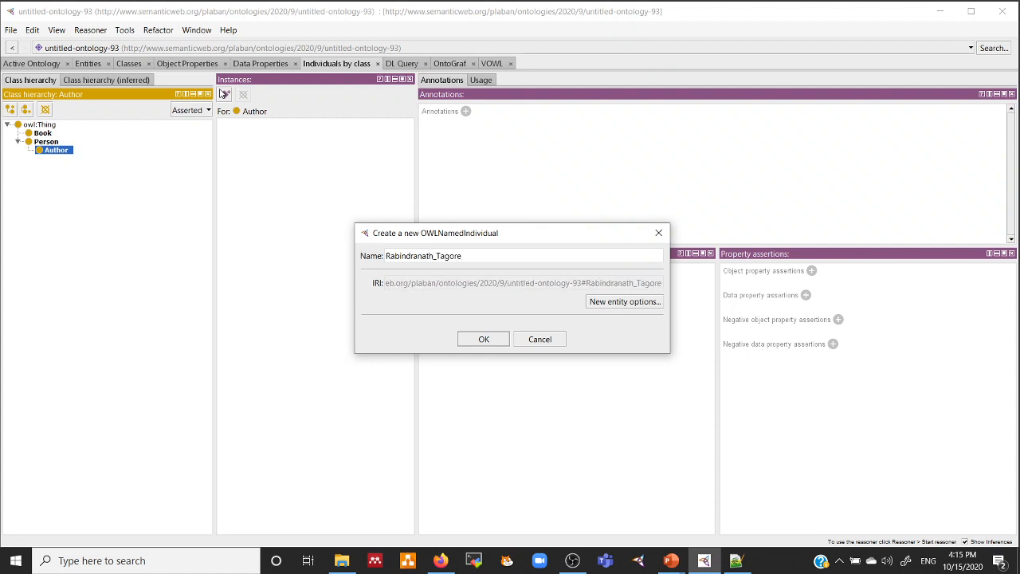
{"action": "left_click", "coordinate": [488, 341]}
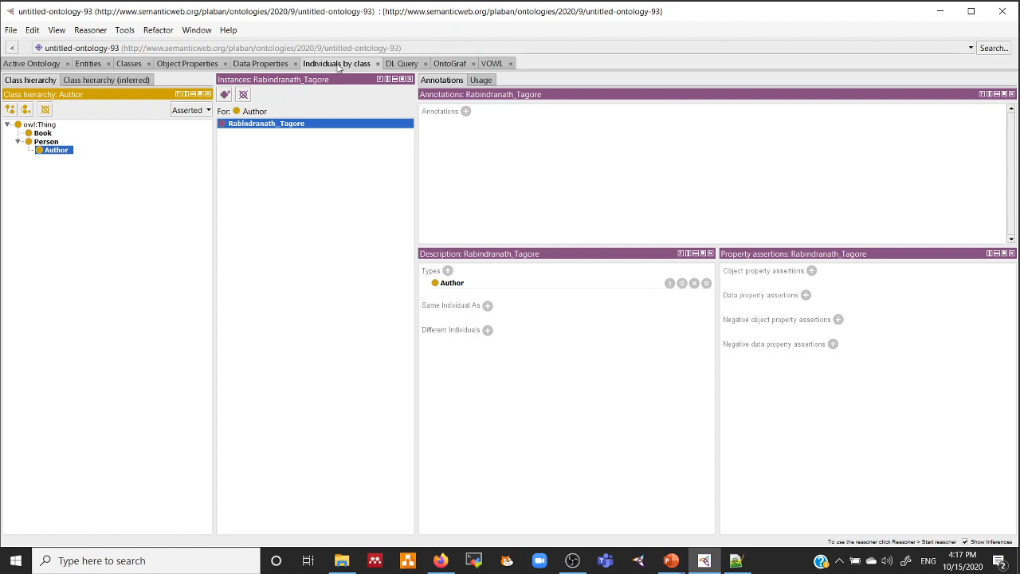
Step: Graph the Author class in OntoGraf, expand its related nodes, and inspect the Person and Book nodes
{"action": "left_click", "coordinate": [401, 64]}
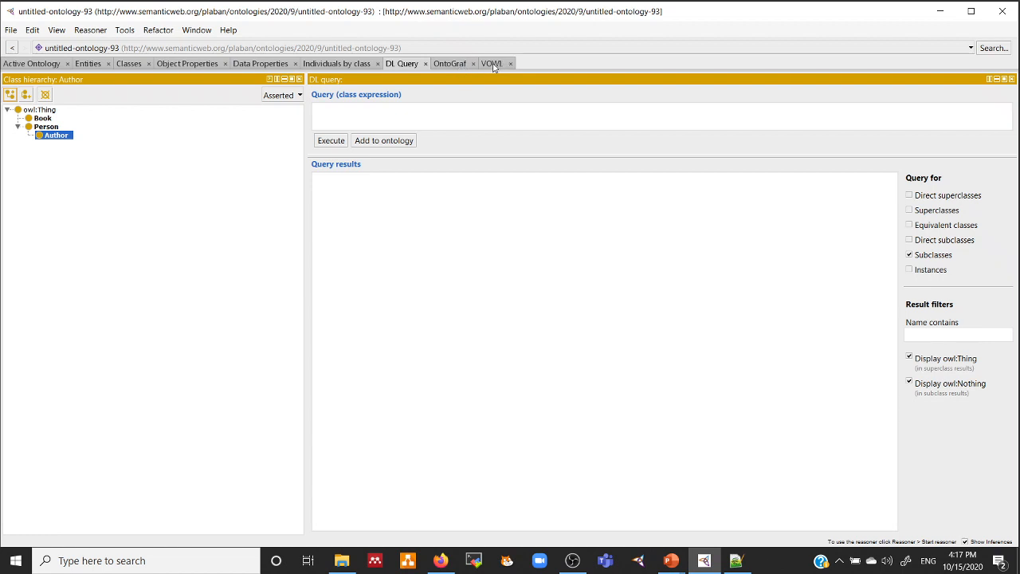
{"action": "left_click", "coordinate": [451, 65]}
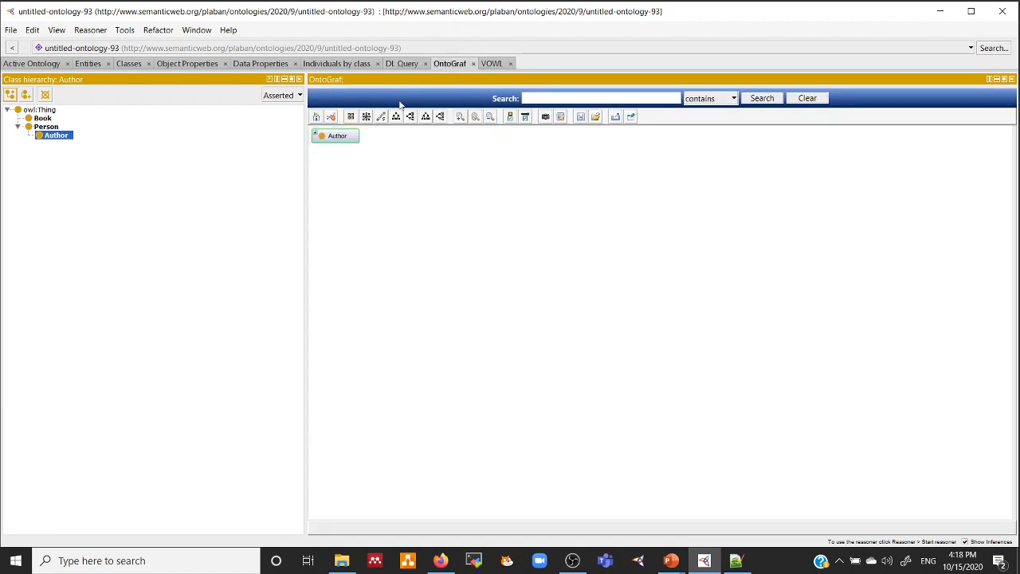
{"action": "left_click", "coordinate": [325, 142]}
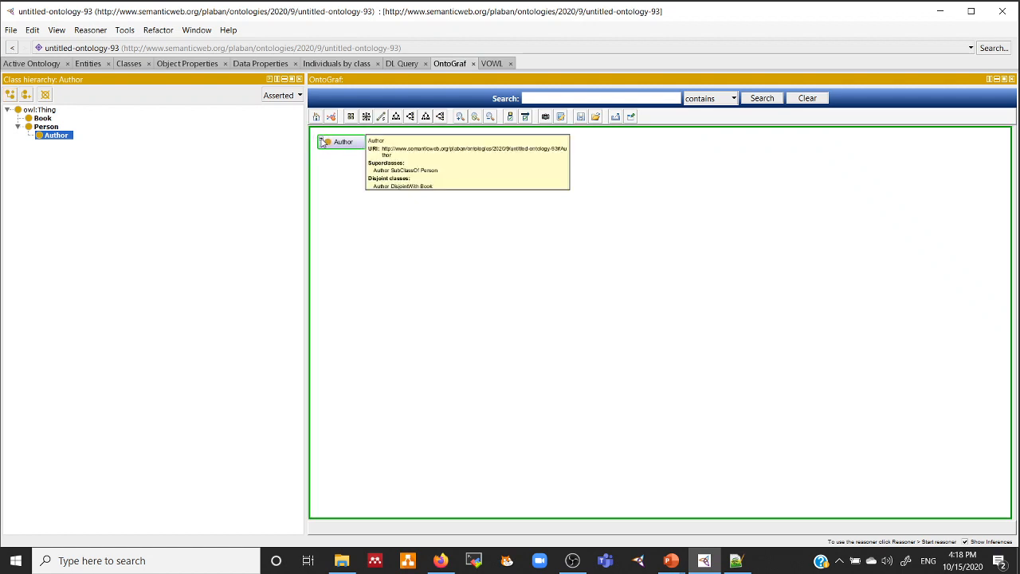
{"action": "double_click", "coordinate": [326, 148]}
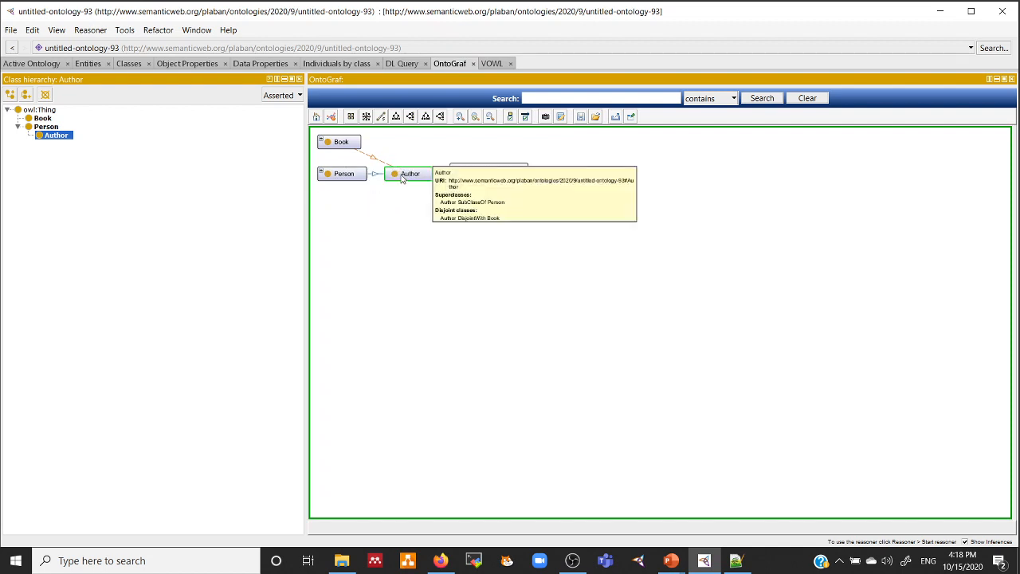
{"action": "left_click", "coordinate": [322, 173]}
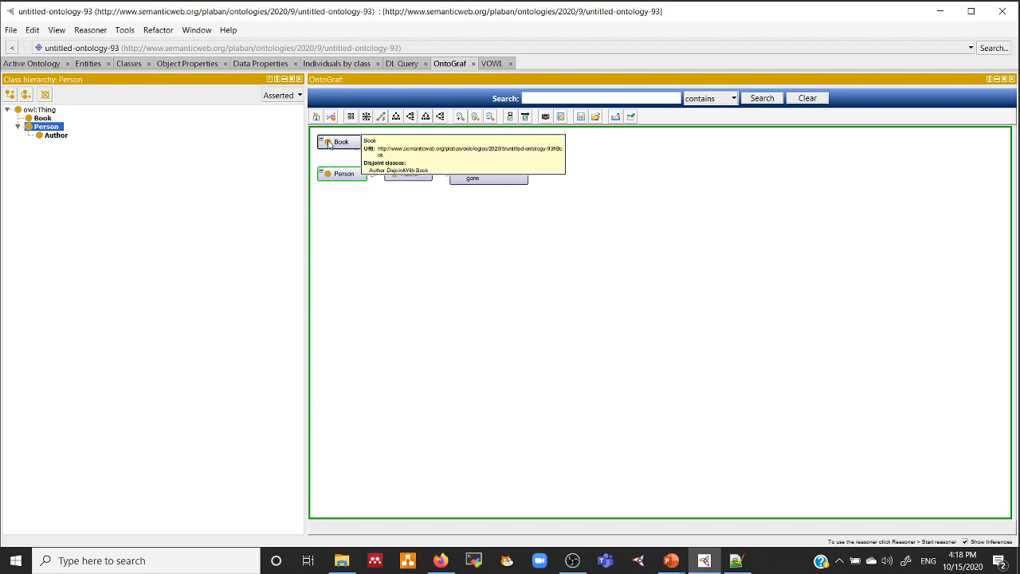
{"action": "left_click", "coordinate": [323, 142]}
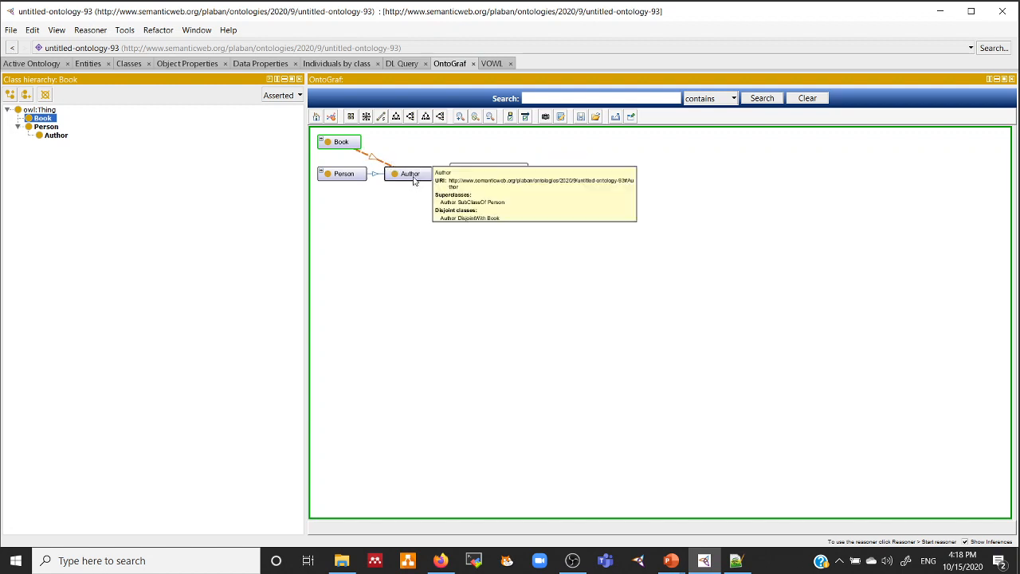
Step: View the ontology as a VOWL graph and check which reasoners are available
{"action": "left_click", "coordinate": [492, 66]}
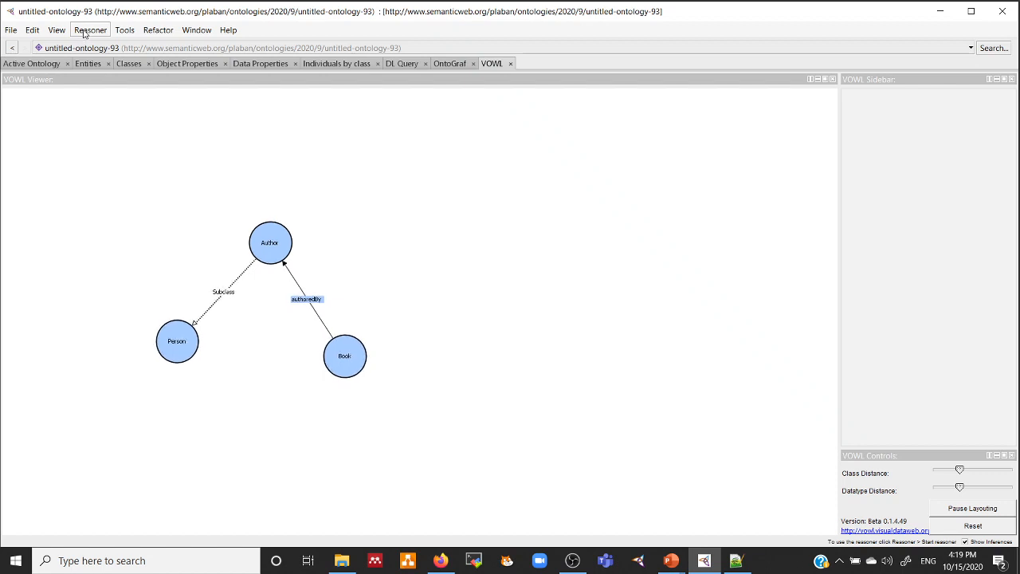
{"action": "left_click", "coordinate": [83, 34]}
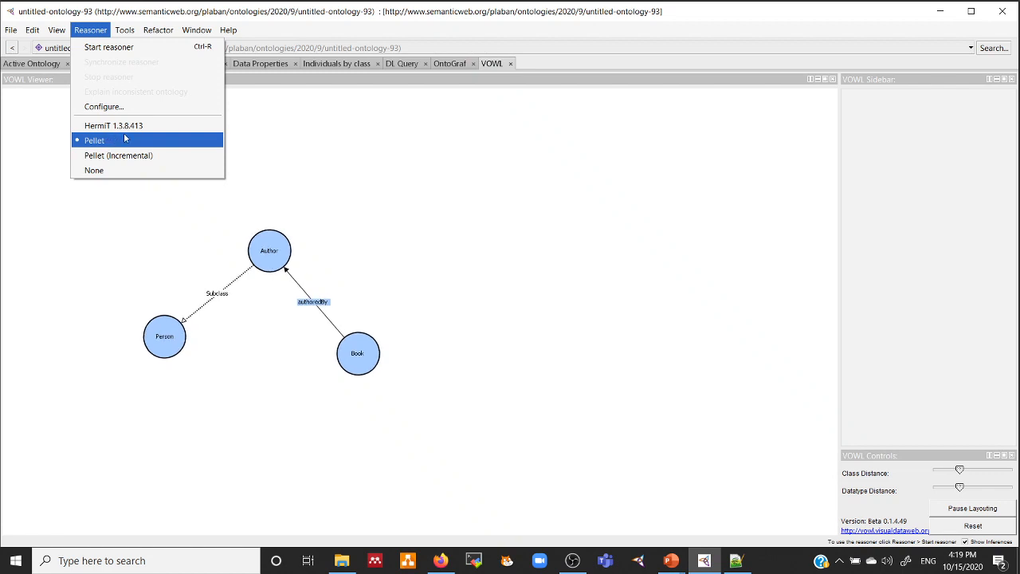
{"action": "left_click", "coordinate": [282, 108]}
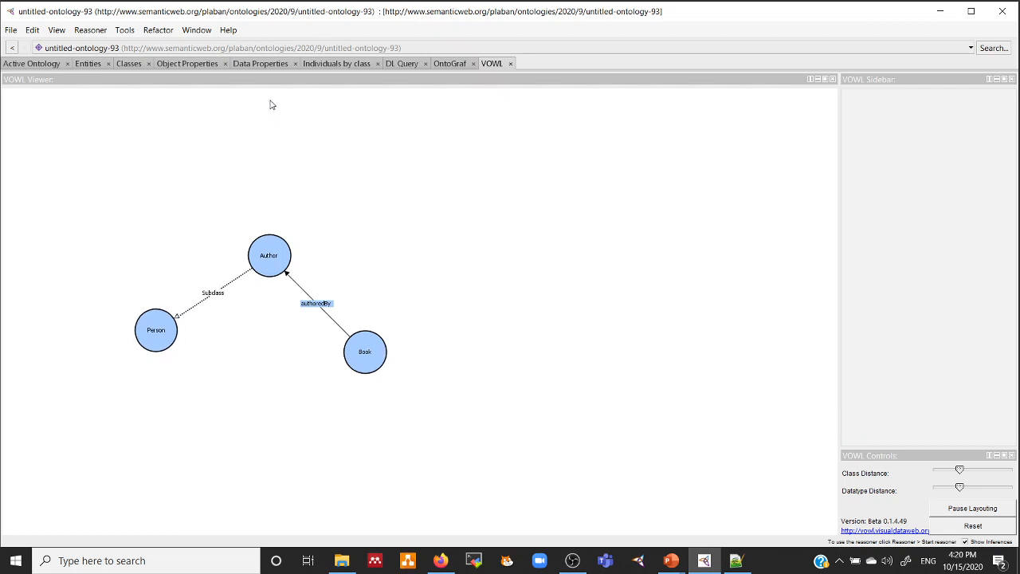
Step: Open the recent ontology book-publisher.owl in the current window
{"action": "left_click", "coordinate": [127, 64]}
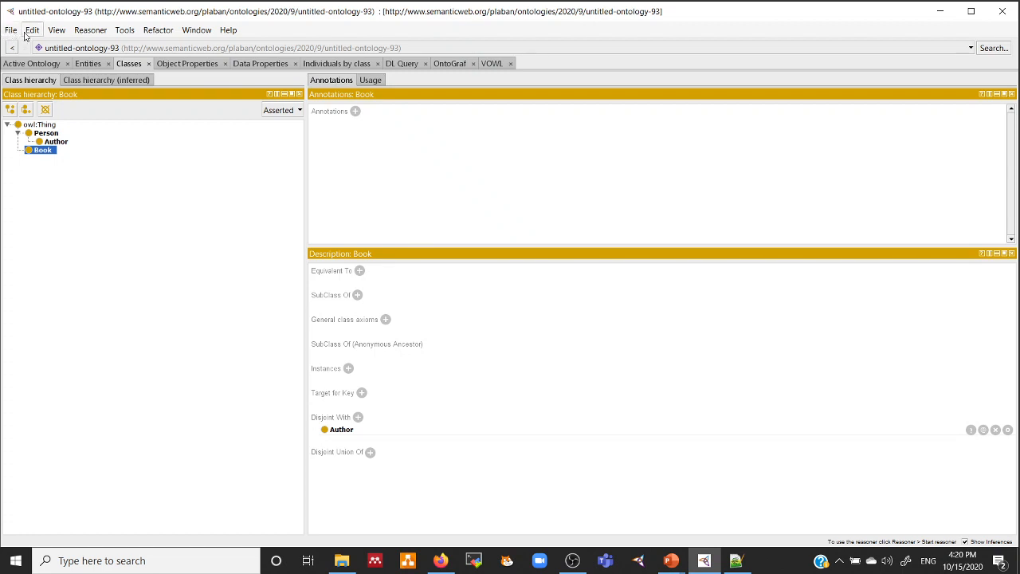
{"action": "left_click", "coordinate": [11, 30]}
{"action": "mouse_move", "coordinate": [32, 30]}
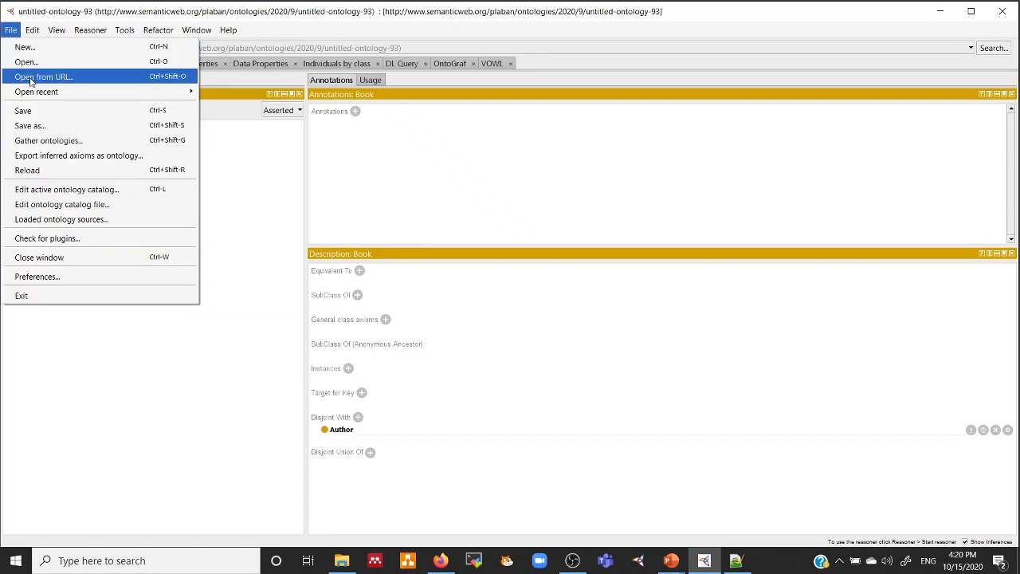
{"action": "mouse_move", "coordinate": [40, 94]}
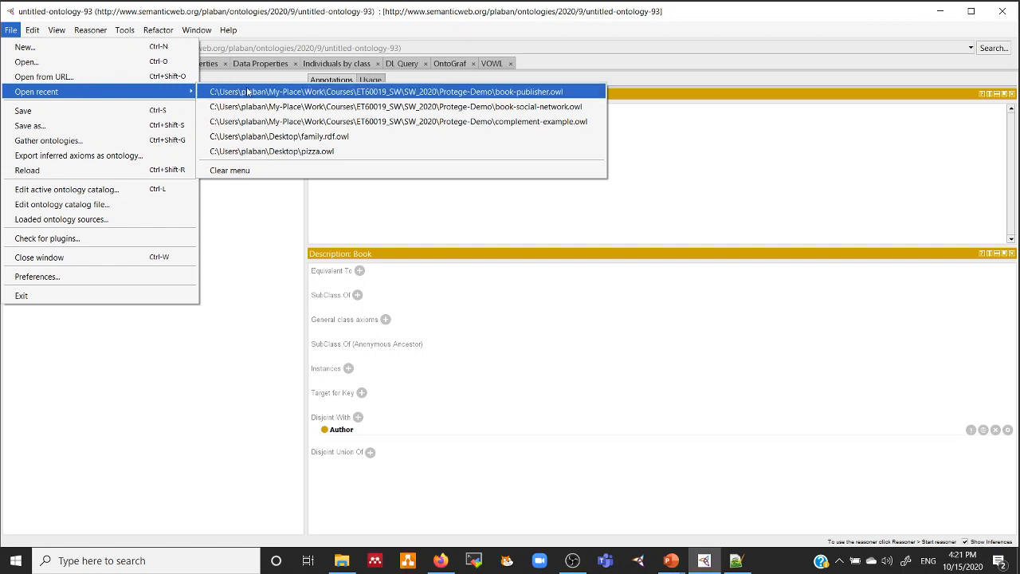
{"action": "left_click", "coordinate": [304, 93]}
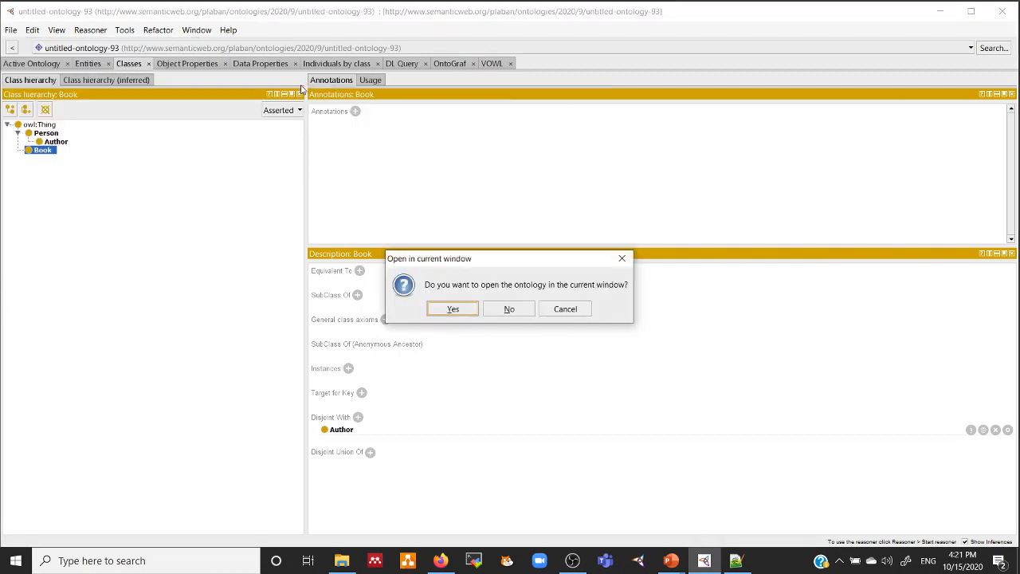
{"action": "left_click", "coordinate": [453, 310]}
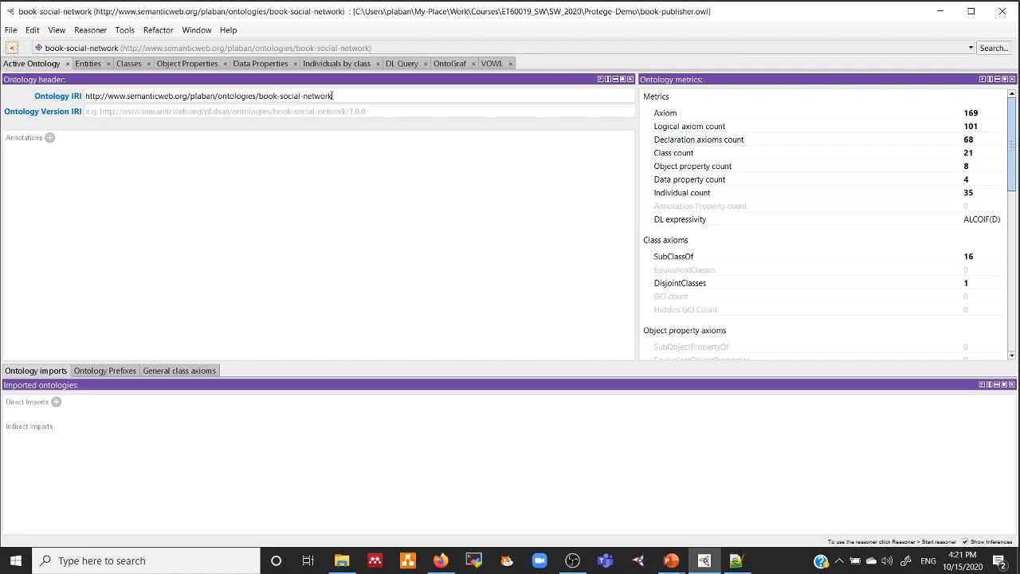
Step: Examine the class hierarchy under owl:Thing, expanding Genre and its Academic and Fiction subclasses
{"action": "left_click", "coordinate": [129, 64]}
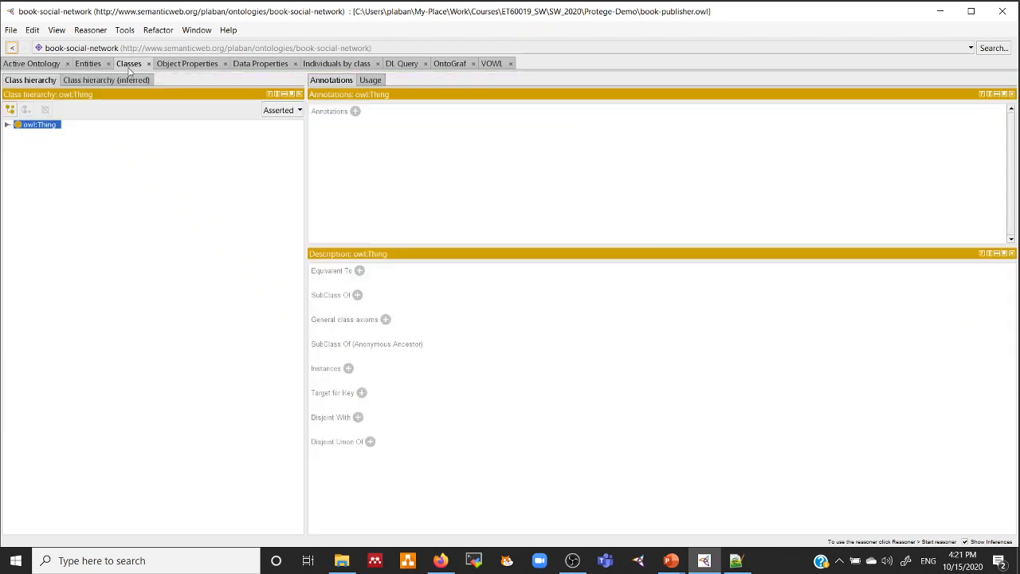
{"action": "left_click", "coordinate": [8, 125]}
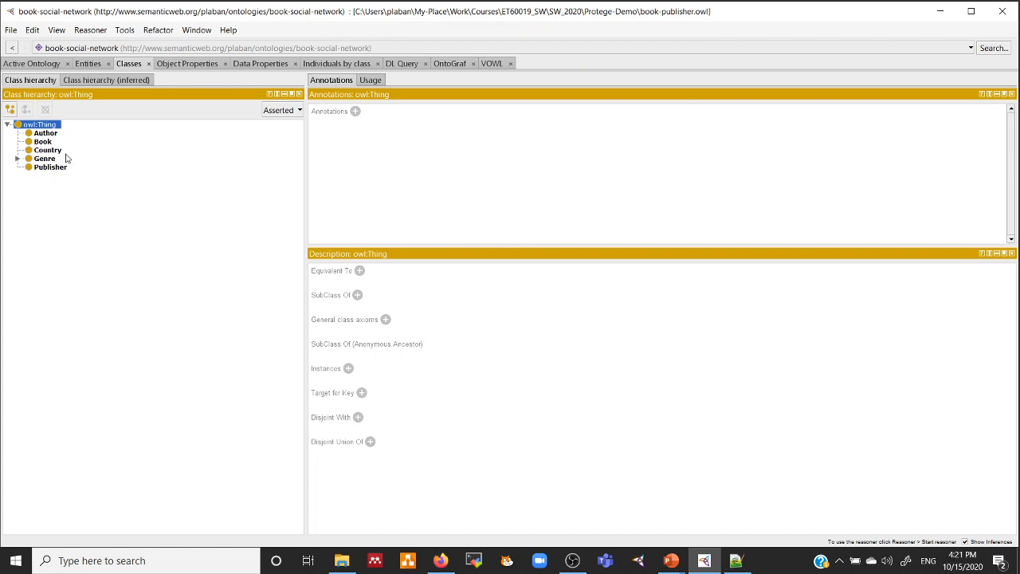
{"action": "left_click", "coordinate": [17, 158]}
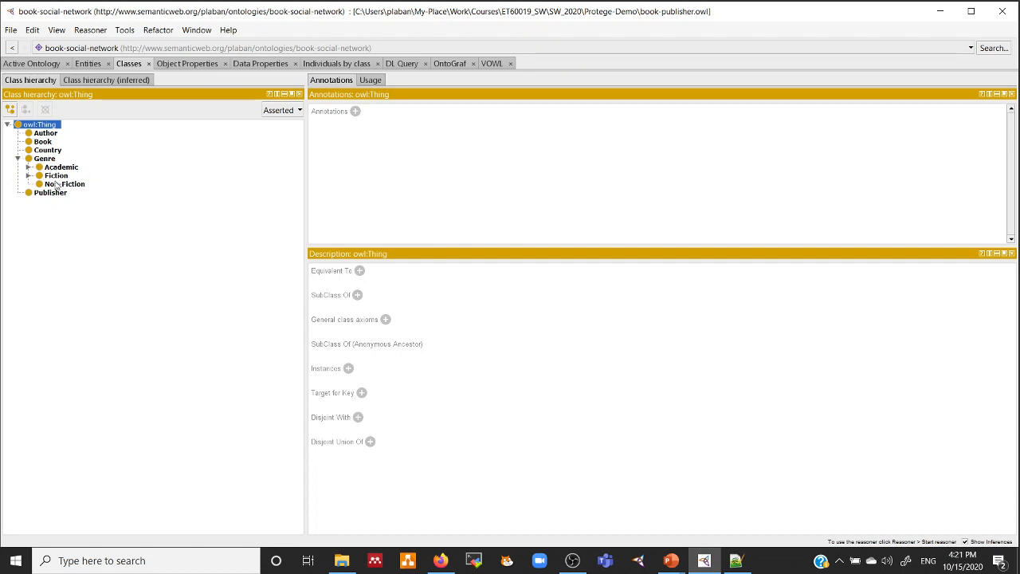
{"action": "left_click", "coordinate": [28, 167]}
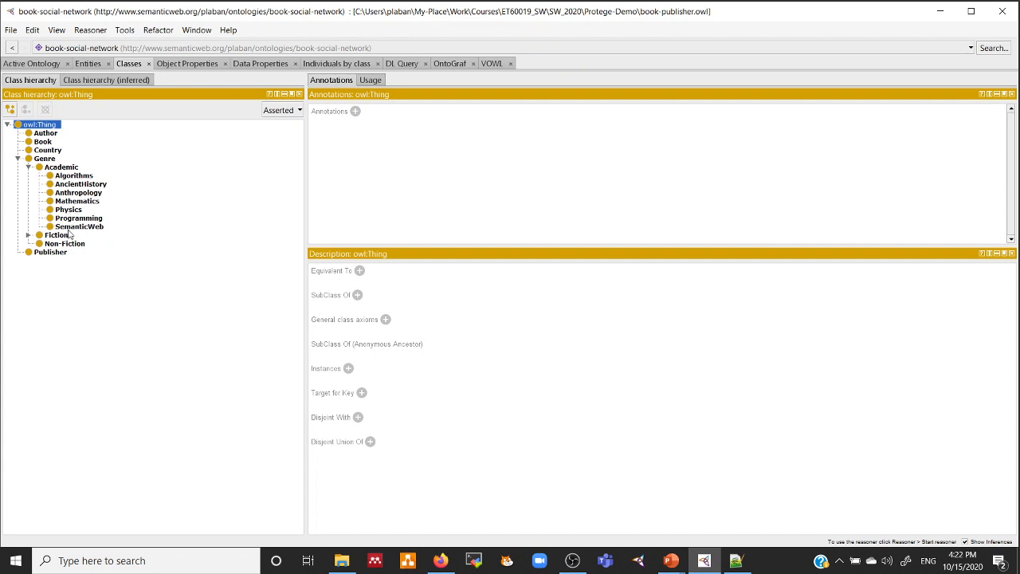
{"action": "left_click", "coordinate": [28, 235]}
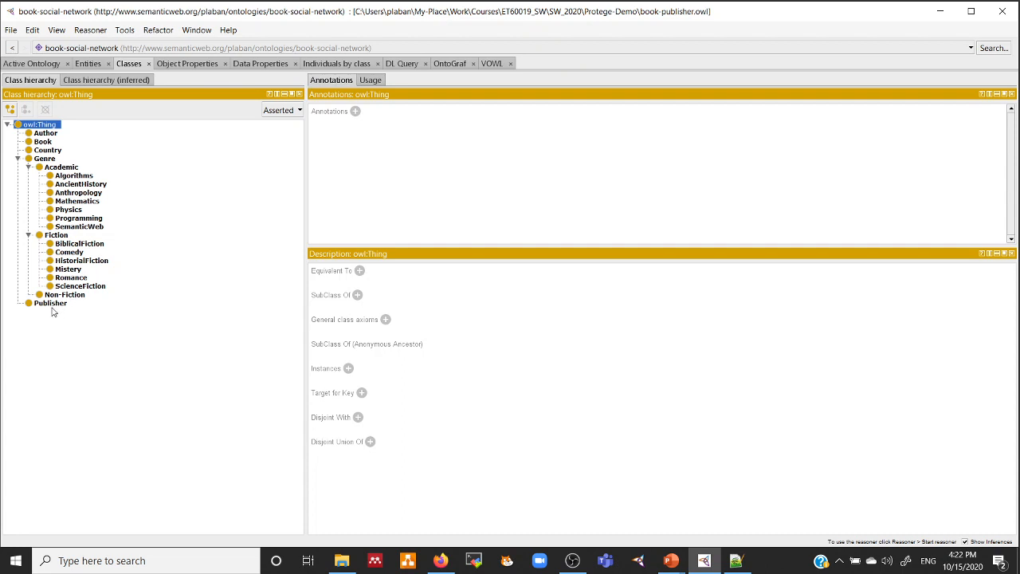
Step: Expand the object property hierarchy and inspect authored, coAuthor, hasGenre, influenced, officeLocation and published for their inverses, domains and ranges
{"action": "left_click", "coordinate": [185, 66]}
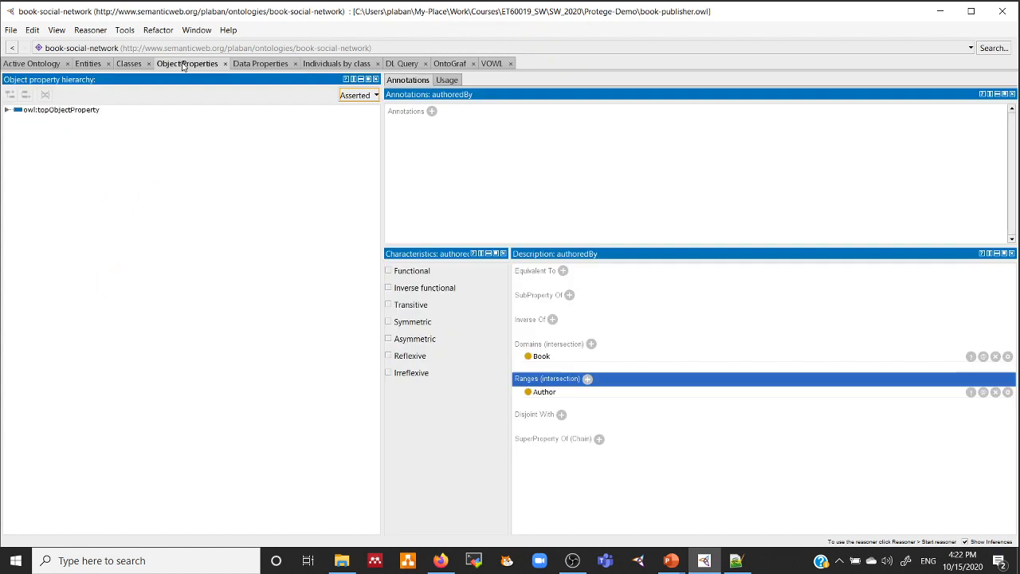
{"action": "left_click", "coordinate": [8, 110]}
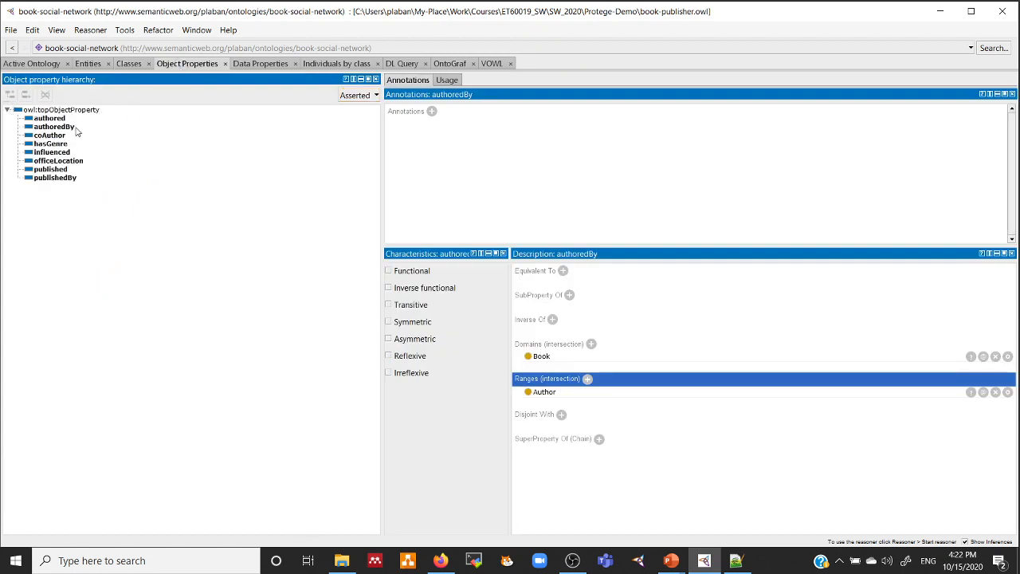
{"action": "left_click", "coordinate": [50, 120]}
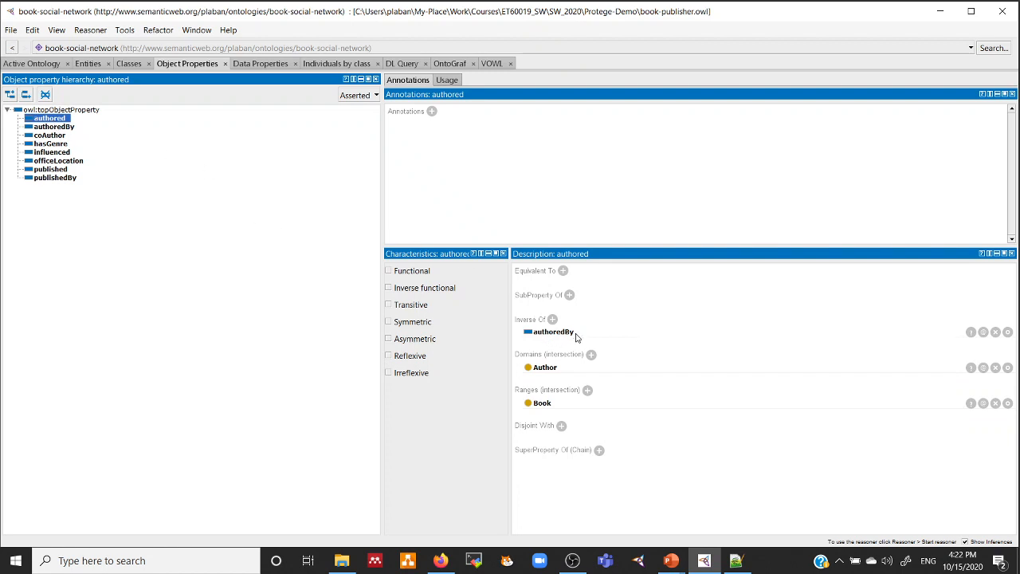
{"action": "left_click", "coordinate": [50, 136]}
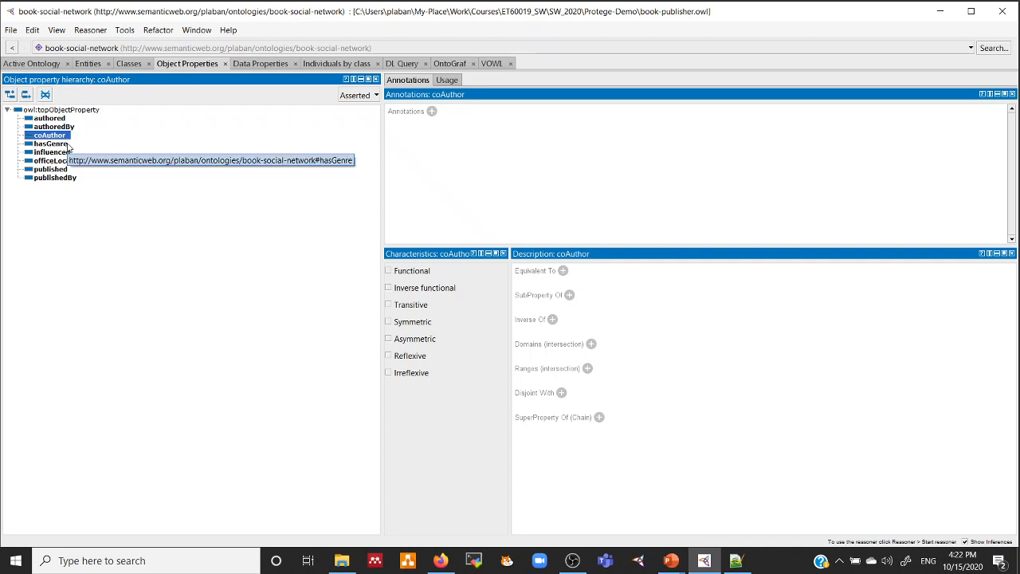
{"action": "left_click", "coordinate": [51, 144]}
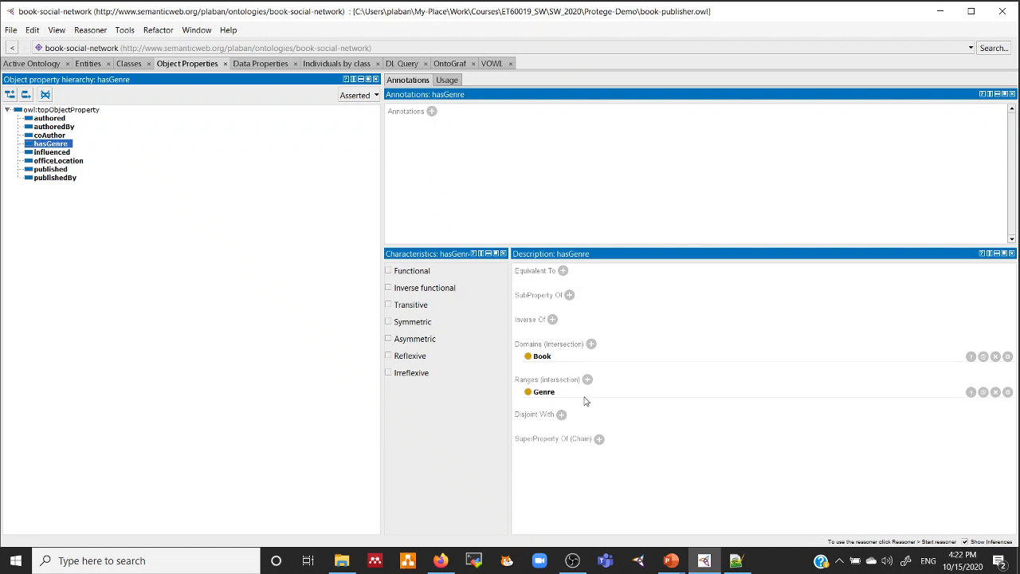
{"action": "left_click", "coordinate": [56, 154]}
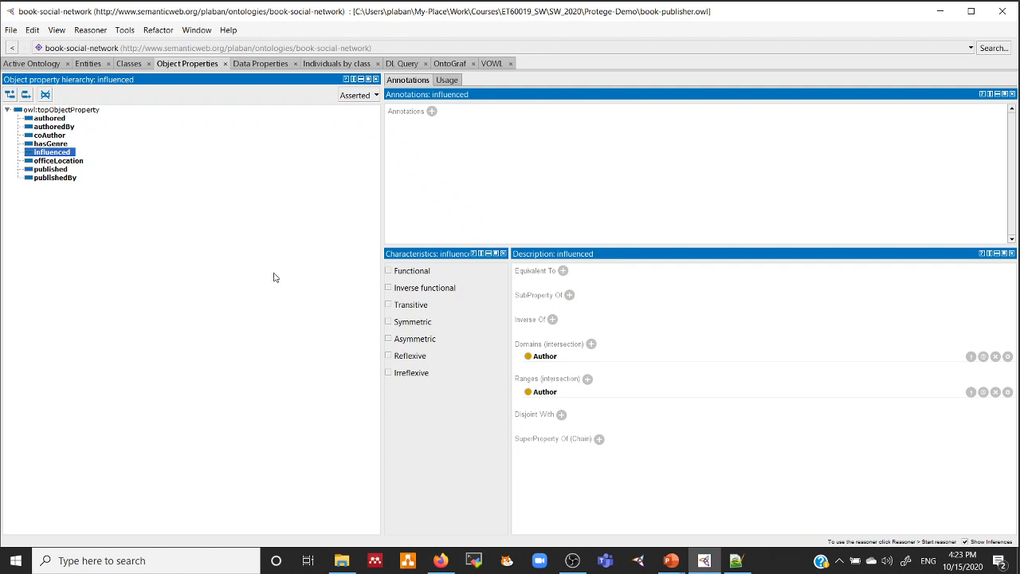
{"action": "left_click", "coordinate": [389, 306]}
{"action": "left_click", "coordinate": [69, 162]}
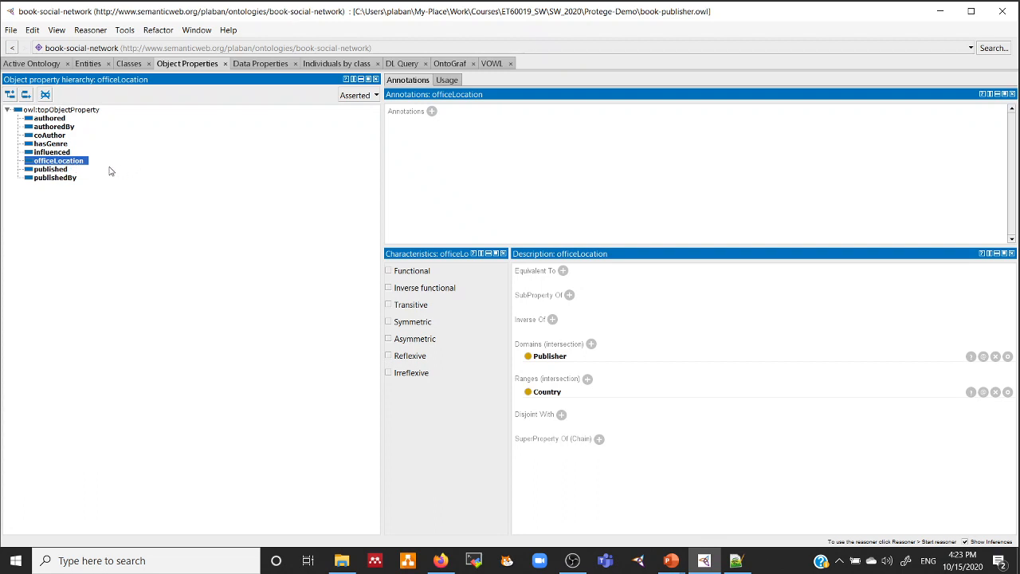
{"action": "left_click", "coordinate": [51, 169]}
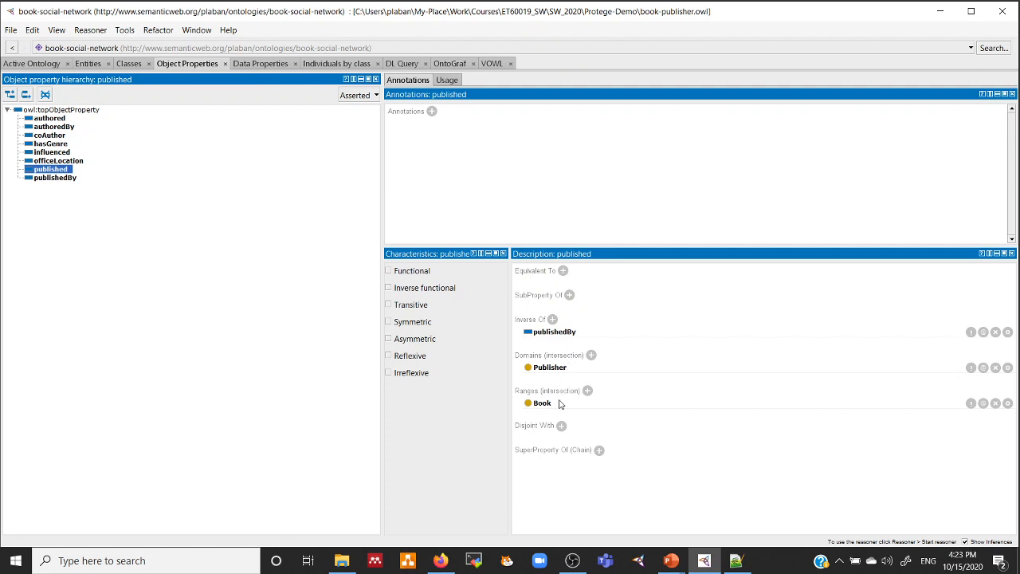
Step: Expand the data property hierarchy and inspect the characteristics, domain and range of isbn
{"action": "left_click", "coordinate": [252, 67]}
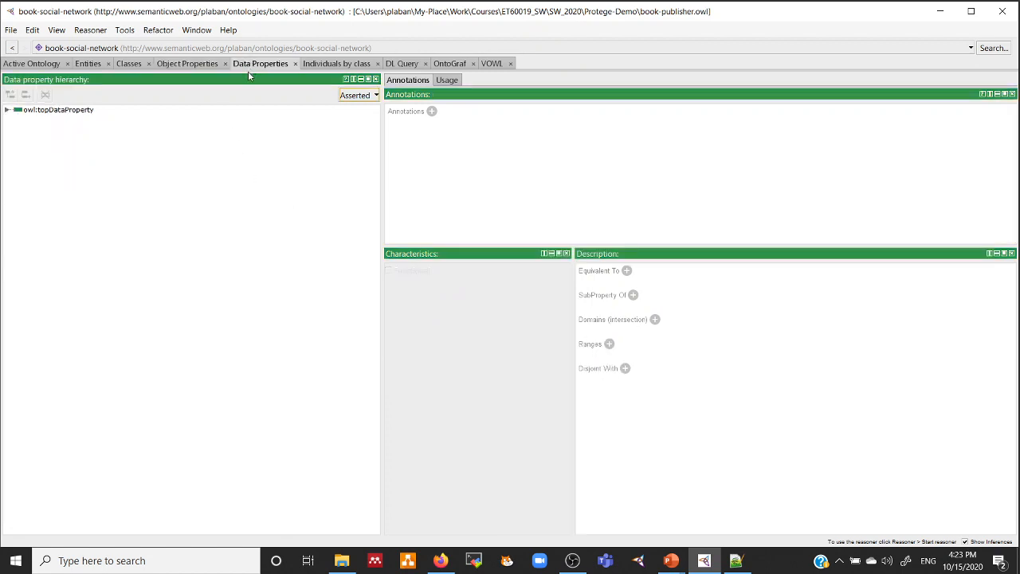
{"action": "left_click", "coordinate": [6, 110]}
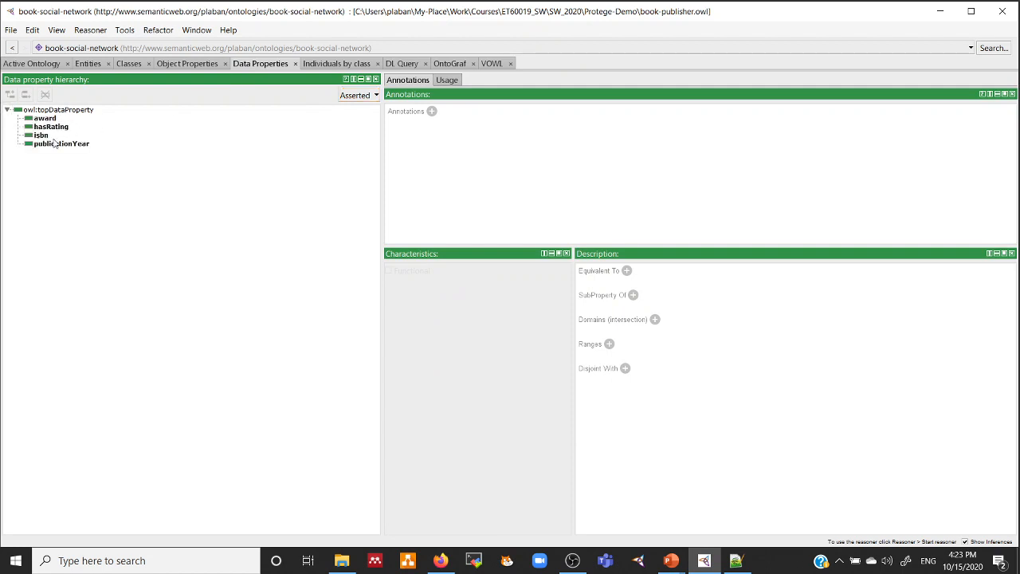
{"action": "left_click", "coordinate": [43, 135]}
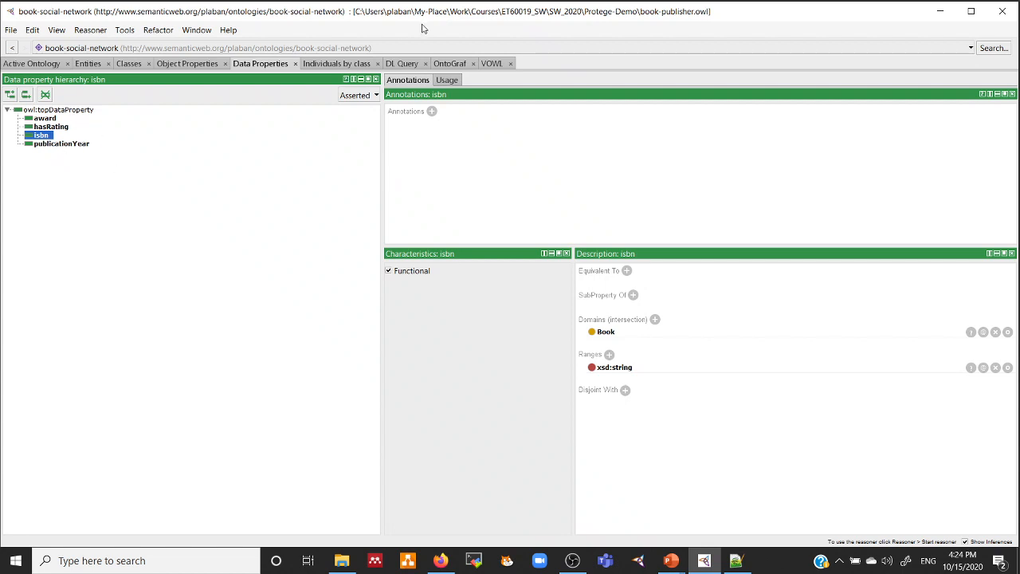
Step: List the instances of the Author class and inspect each individual's description and property assertions from Charles_Dickens to Zadie_Smith
{"action": "left_click", "coordinate": [334, 66]}
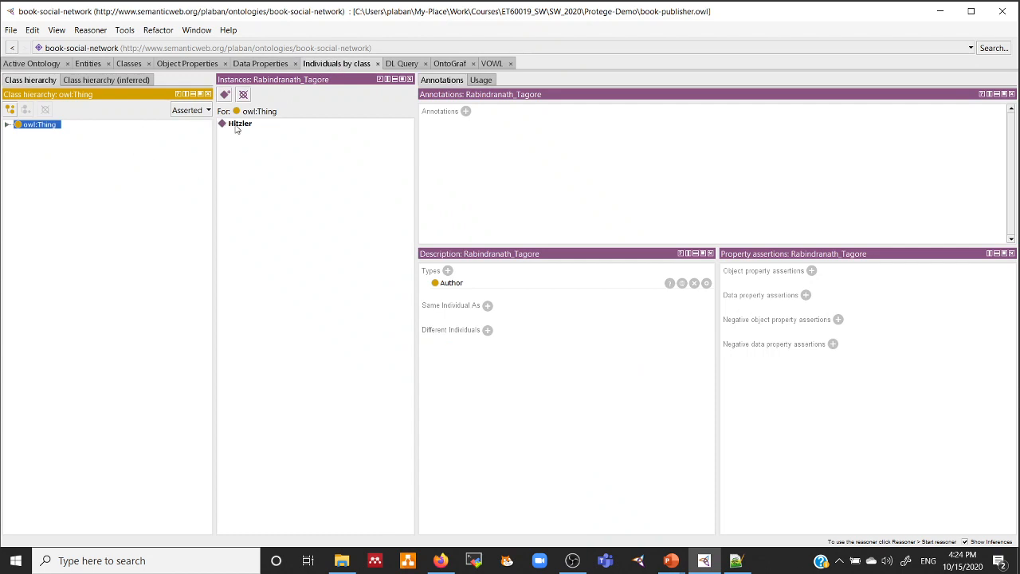
{"action": "left_click", "coordinate": [7, 125]}
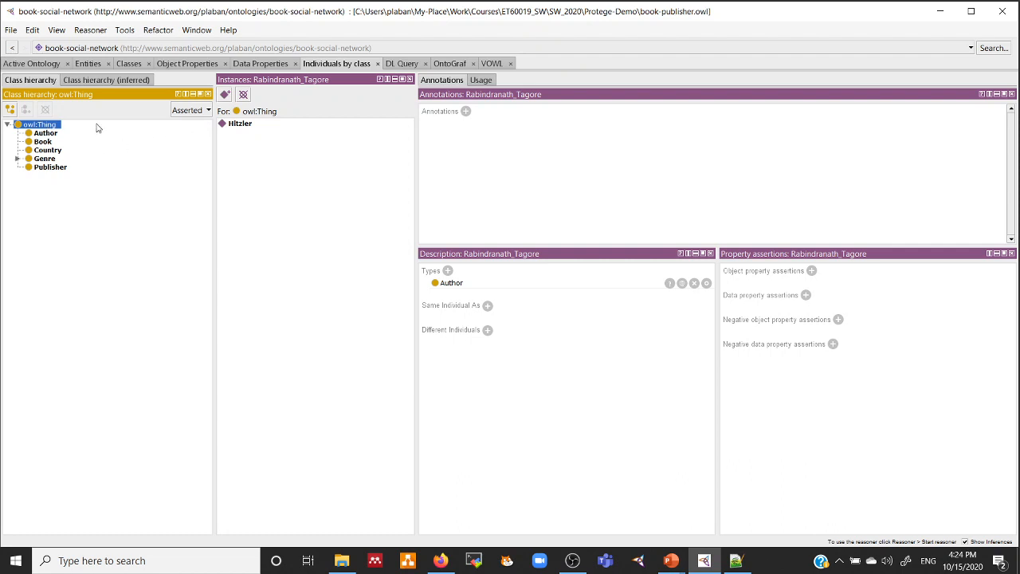
{"action": "left_click", "coordinate": [45, 133]}
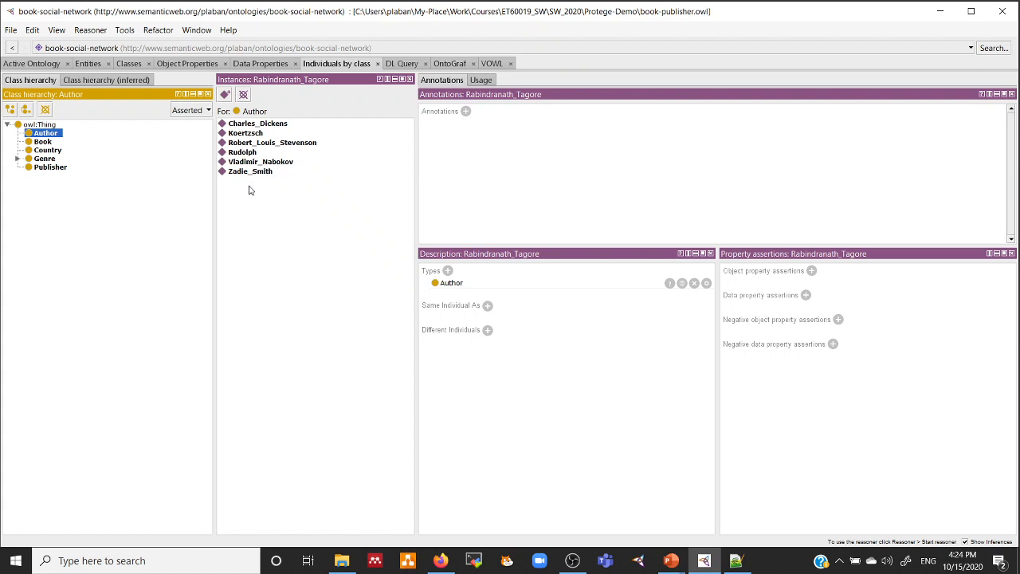
{"action": "left_click", "coordinate": [267, 126]}
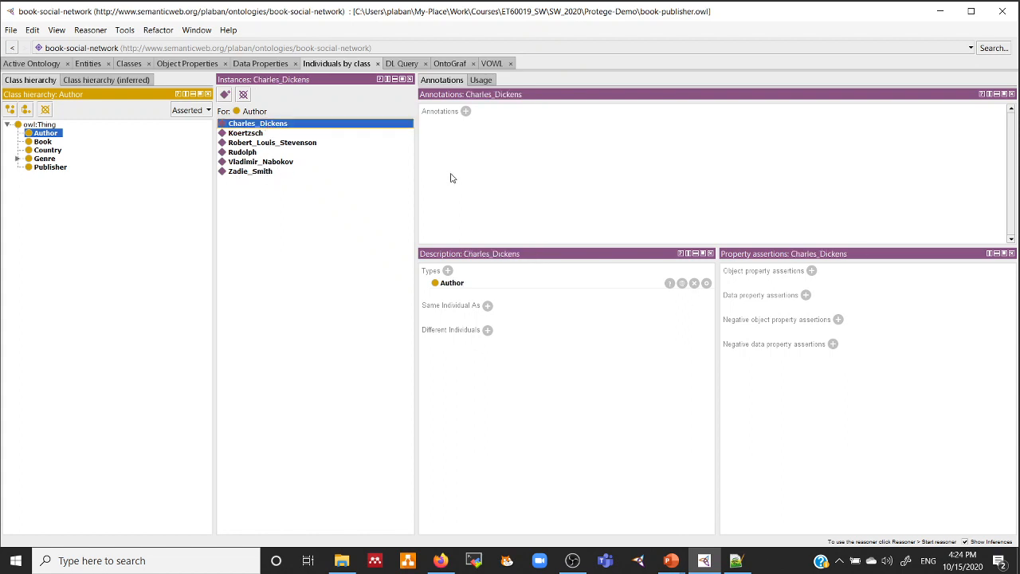
{"action": "left_click", "coordinate": [249, 135]}
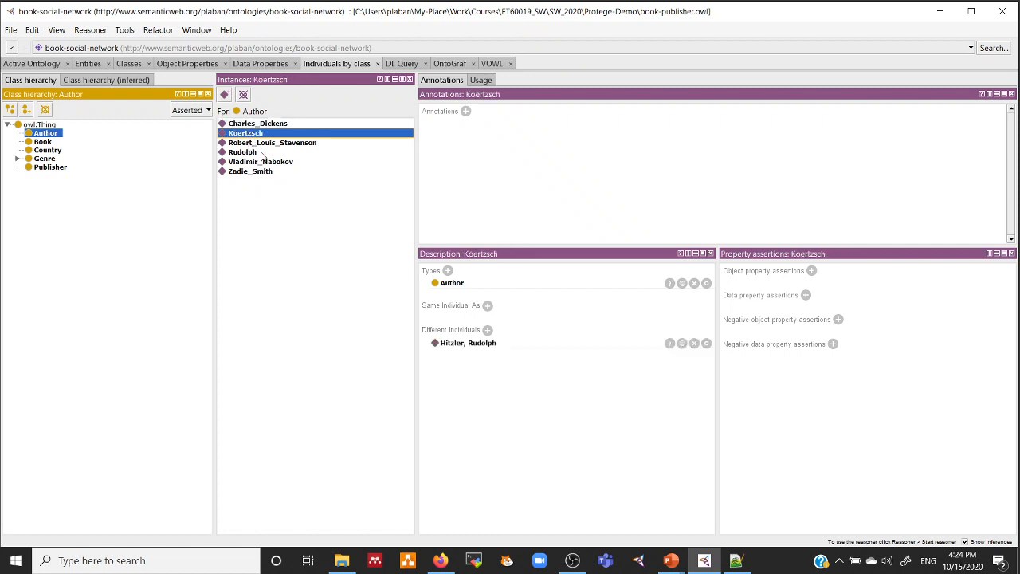
{"action": "left_click", "coordinate": [245, 145]}
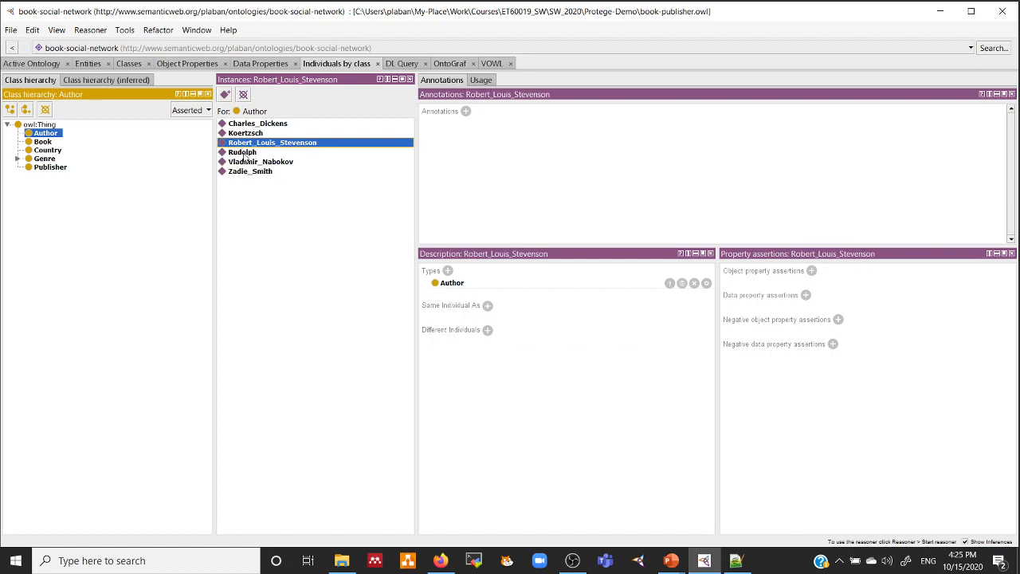
{"action": "left_click", "coordinate": [247, 153]}
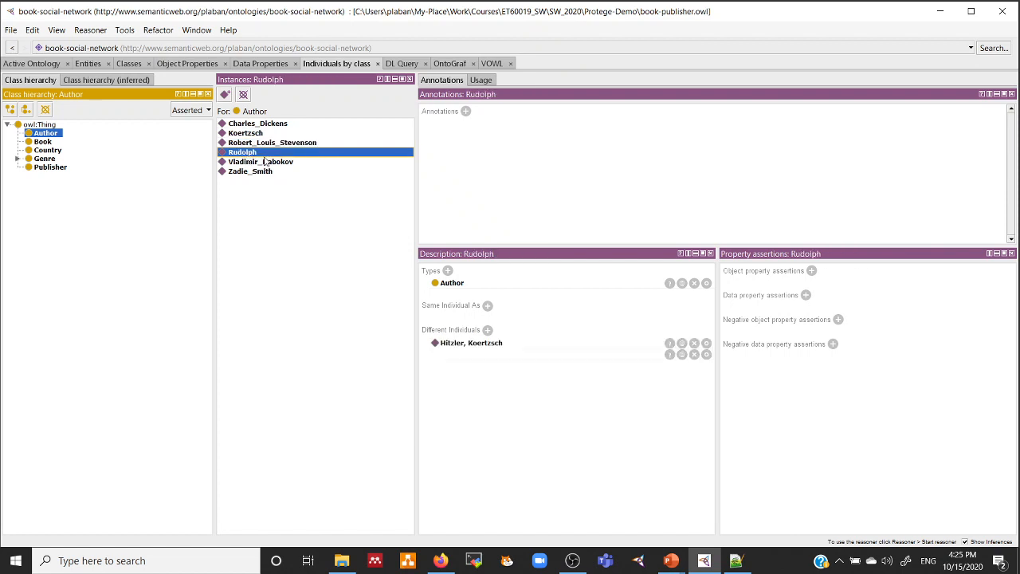
{"action": "left_click", "coordinate": [247, 162]}
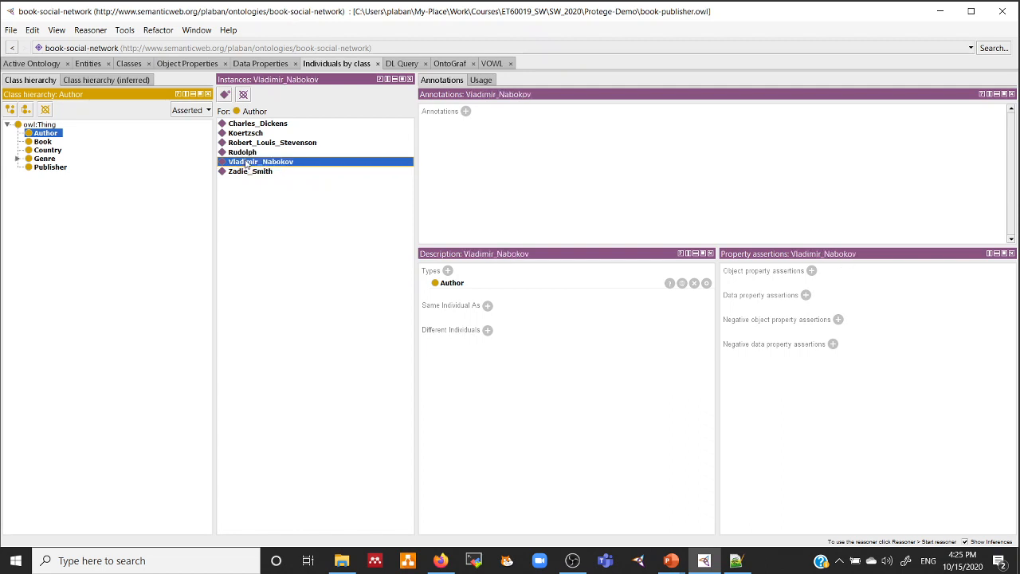
{"action": "left_click", "coordinate": [248, 172]}
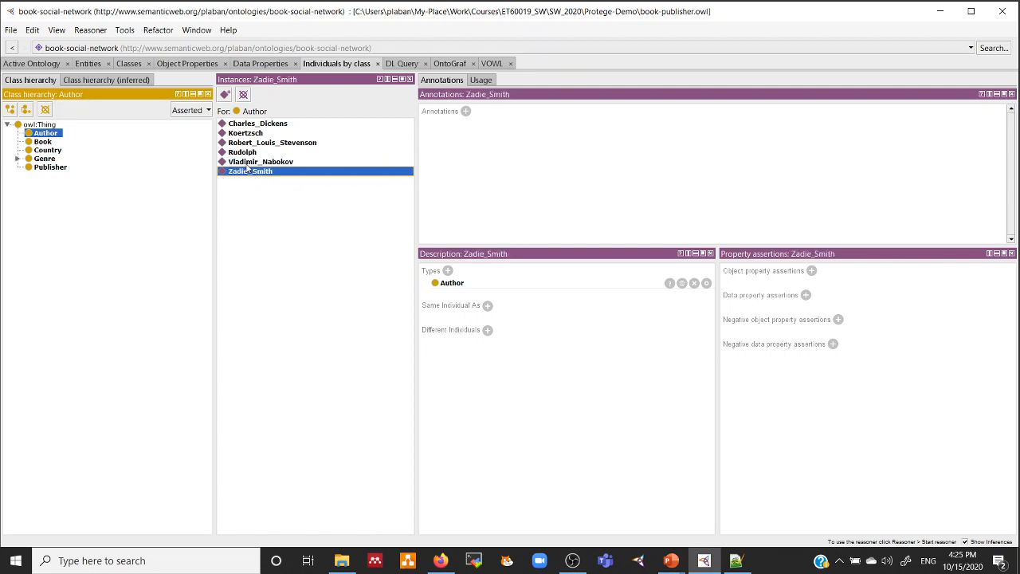
Step: Compare the different-individuals entries of the authors Koertzsch, Rudolph and Zadie_Smith with those of the Hitzler instance of owl:Thing
{"action": "left_click", "coordinate": [244, 136]}
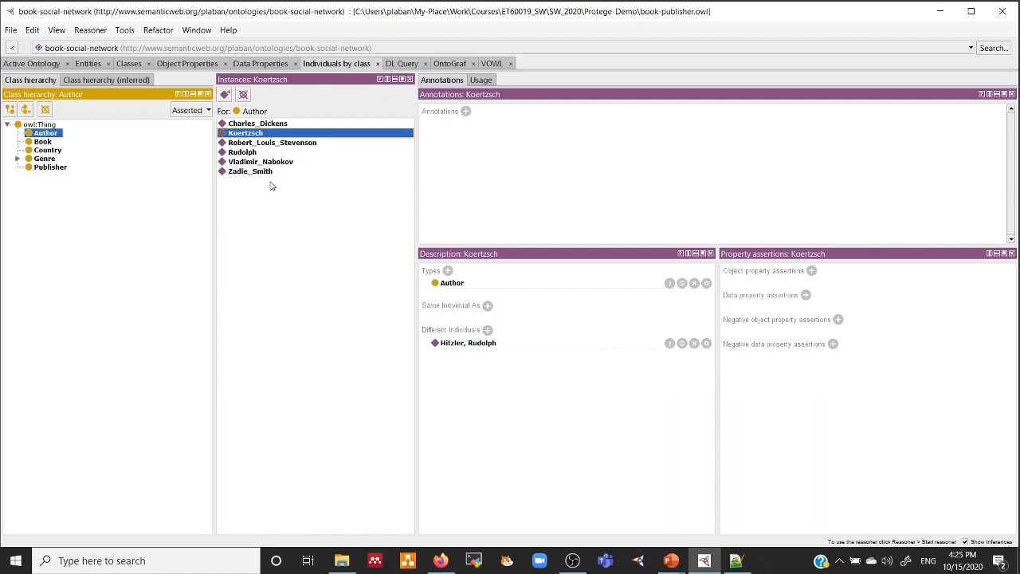
{"action": "left_click", "coordinate": [252, 153]}
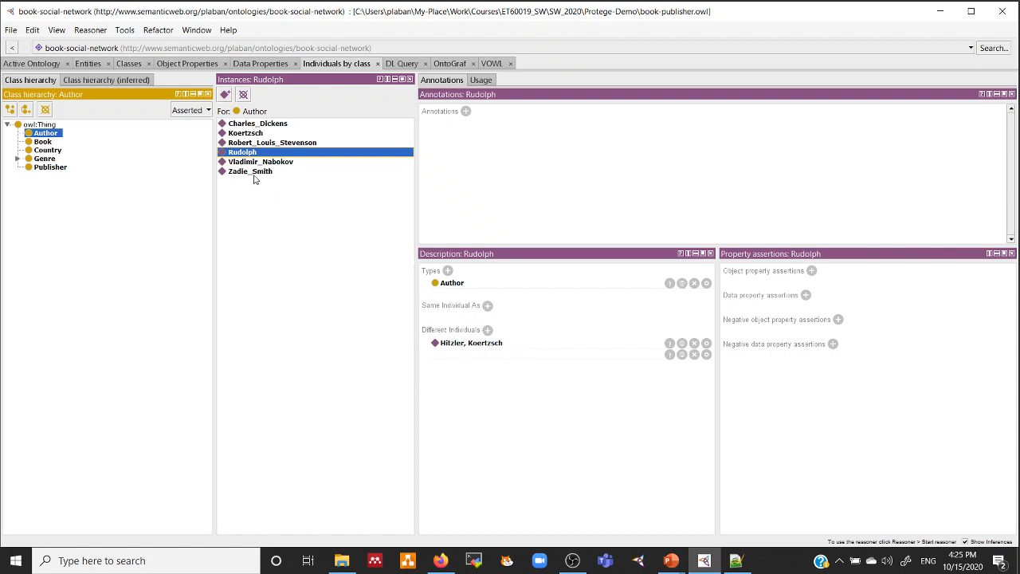
{"action": "left_click", "coordinate": [248, 173]}
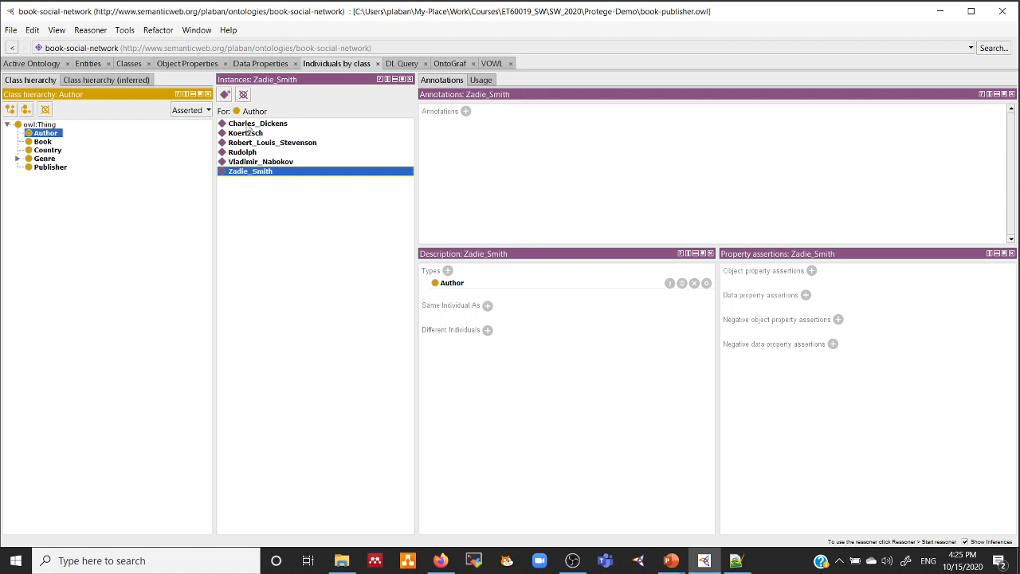
{"action": "left_click", "coordinate": [40, 125]}
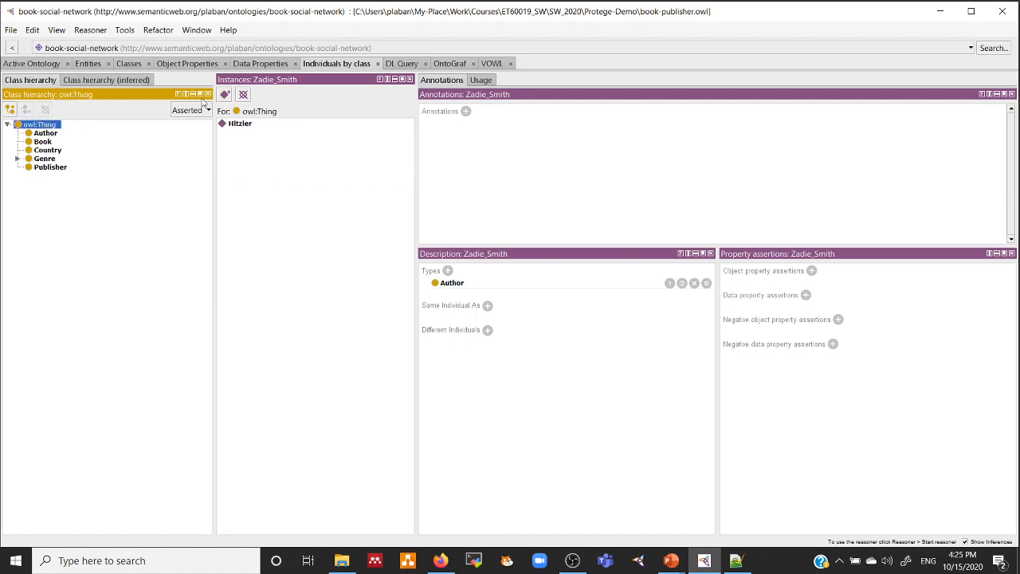
{"action": "left_click", "coordinate": [243, 123]}
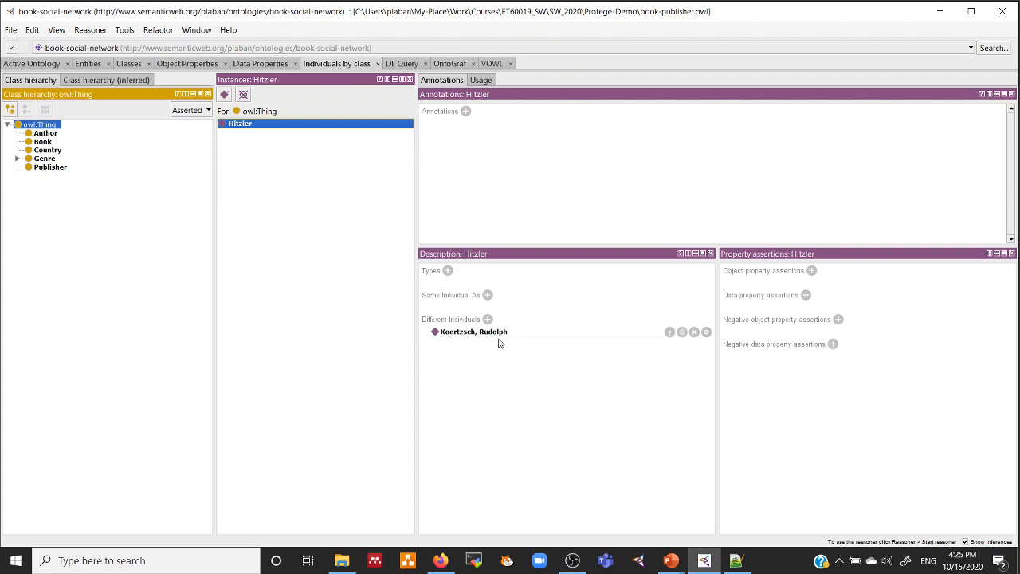
Step: Examine the VOWL graph of the ontology, from the Genre subclasses to the Book, Author, Publisher and Country relations
{"action": "left_click", "coordinate": [491, 63]}
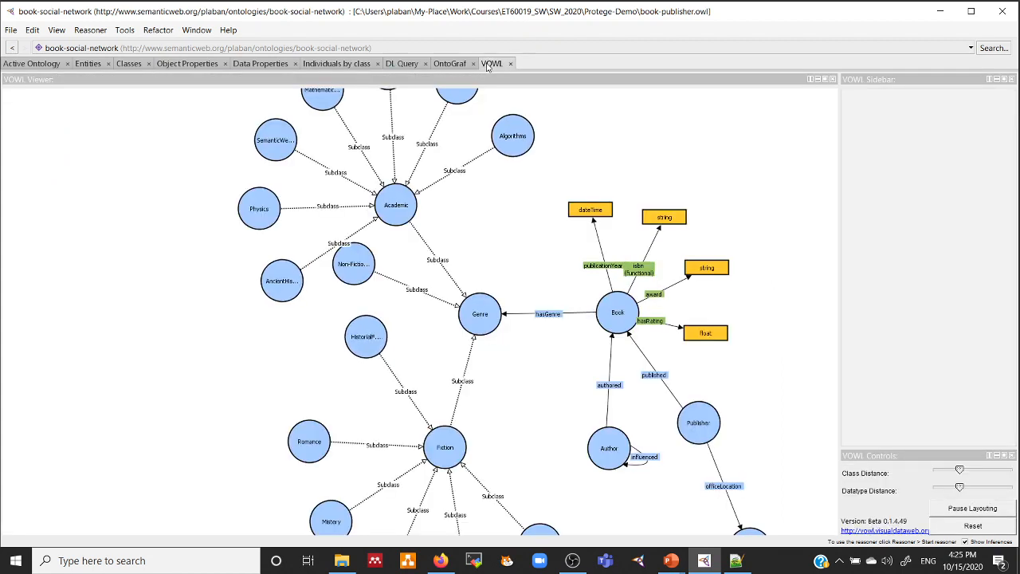
{"action": "left_click_drag", "start_coordinate": [765, 391], "coordinate": [658, 303]}
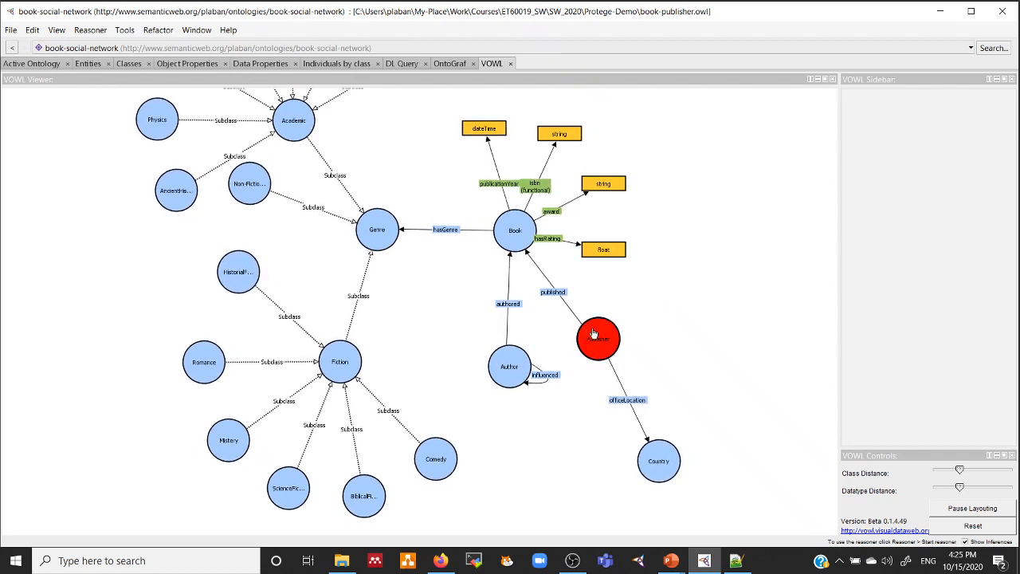
{"action": "left_click_drag", "start_coordinate": [442, 306], "coordinate": [483, 380]}
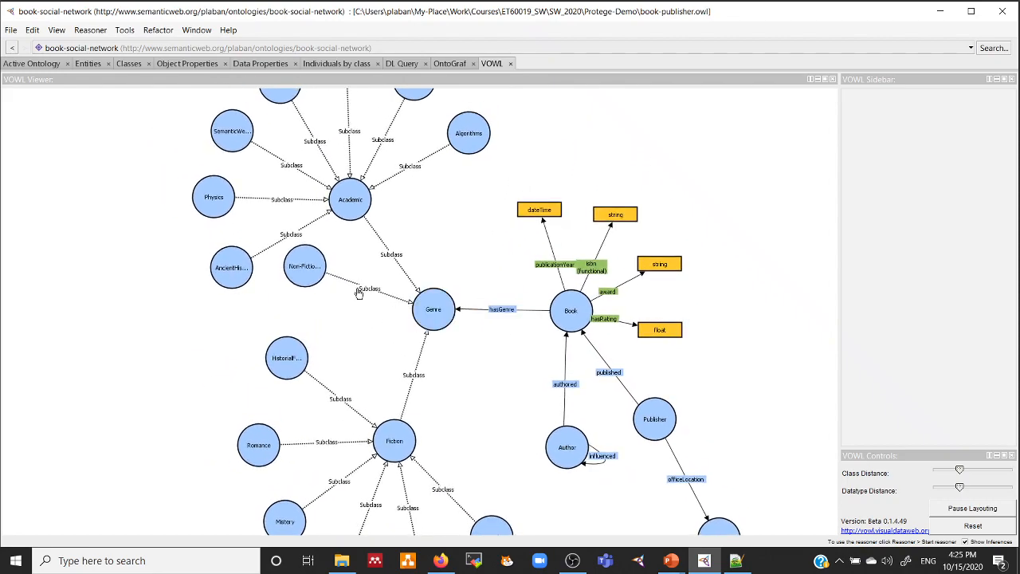
{"action": "left_click_drag", "start_coordinate": [433, 221], "coordinate": [408, 200]}
{"action": "left_click_drag", "start_coordinate": [437, 325], "coordinate": [414, 331]}
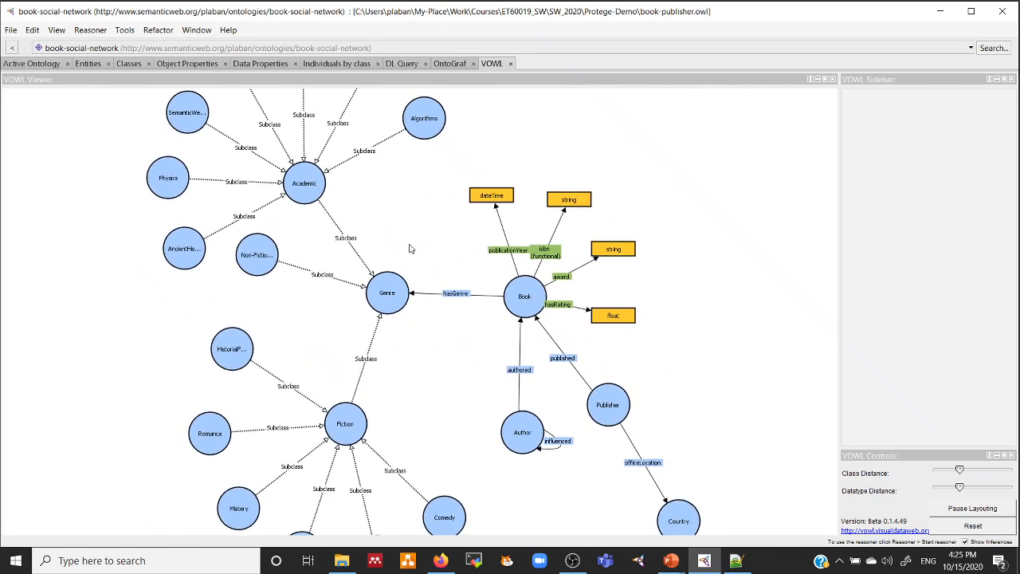
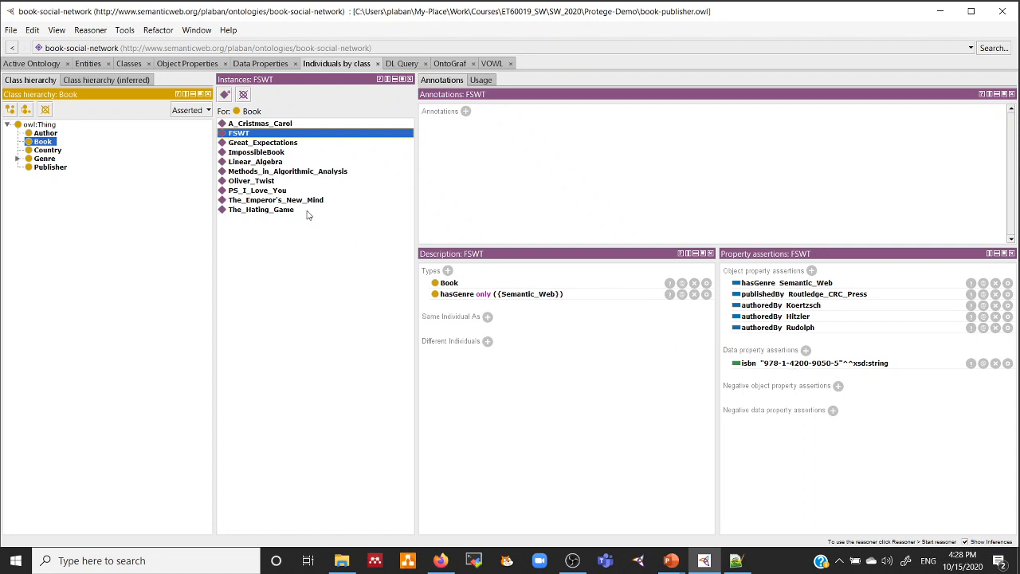
{"action": "left_click", "coordinate": [256, 65]}
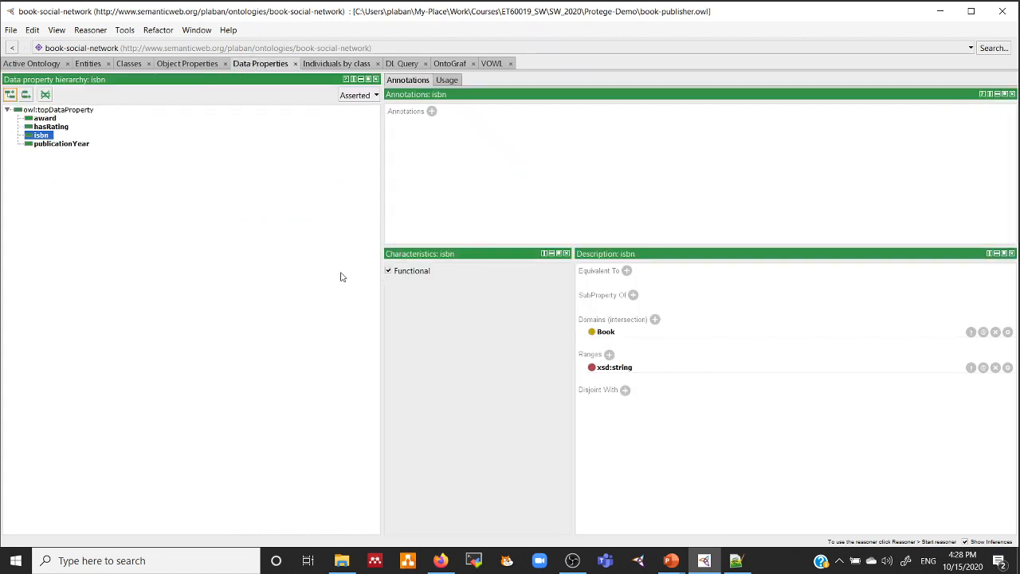
{"action": "left_click", "coordinate": [337, 64]}
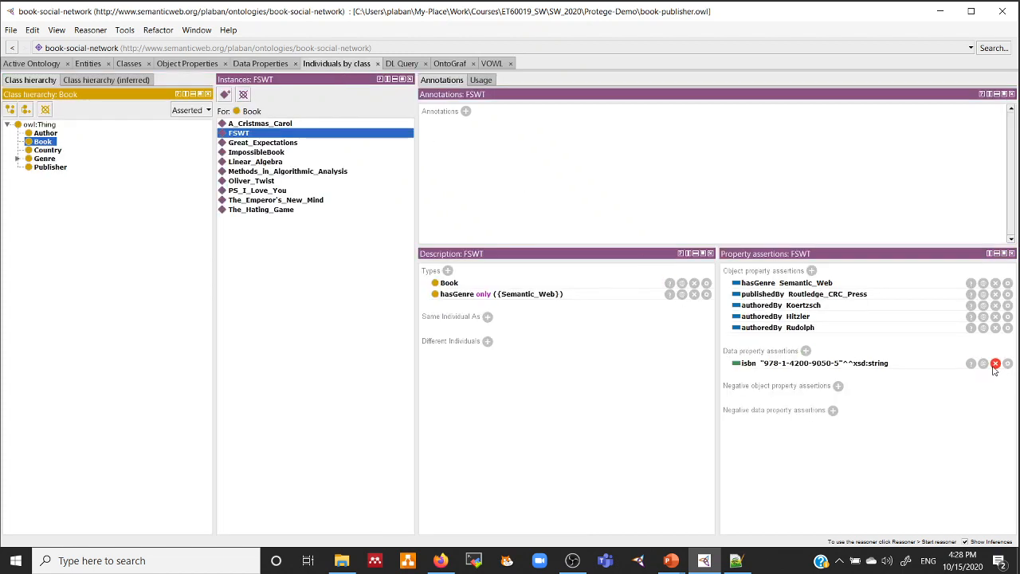
{"action": "left_click", "coordinate": [807, 350]}
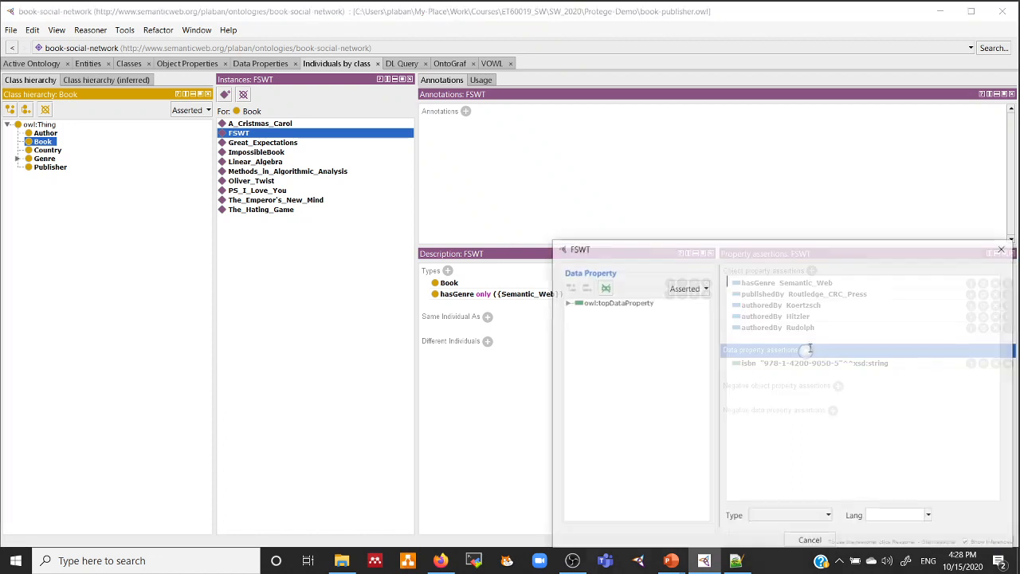
{"action": "left_click", "coordinate": [566, 302]}
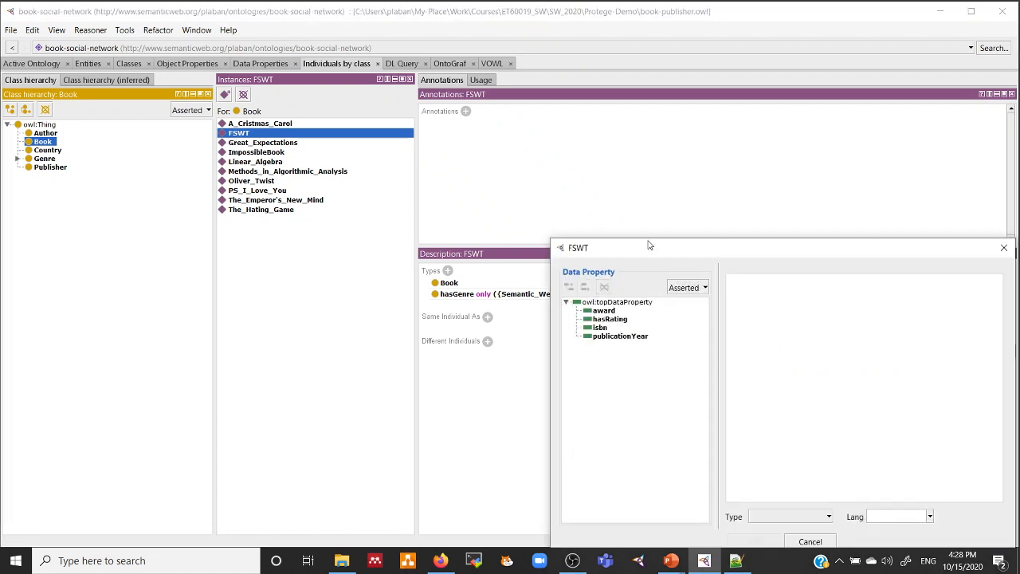
{"action": "left_click_drag", "start_coordinate": [647, 244], "coordinate": [622, 171]}
{"action": "left_click", "coordinate": [577, 254]}
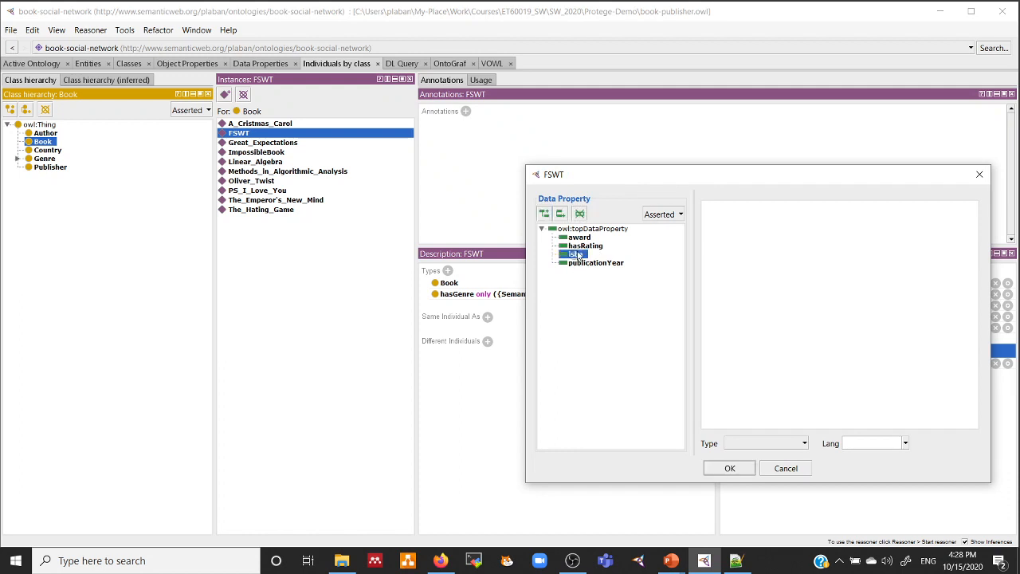
{"action": "left_click", "coordinate": [764, 443]}
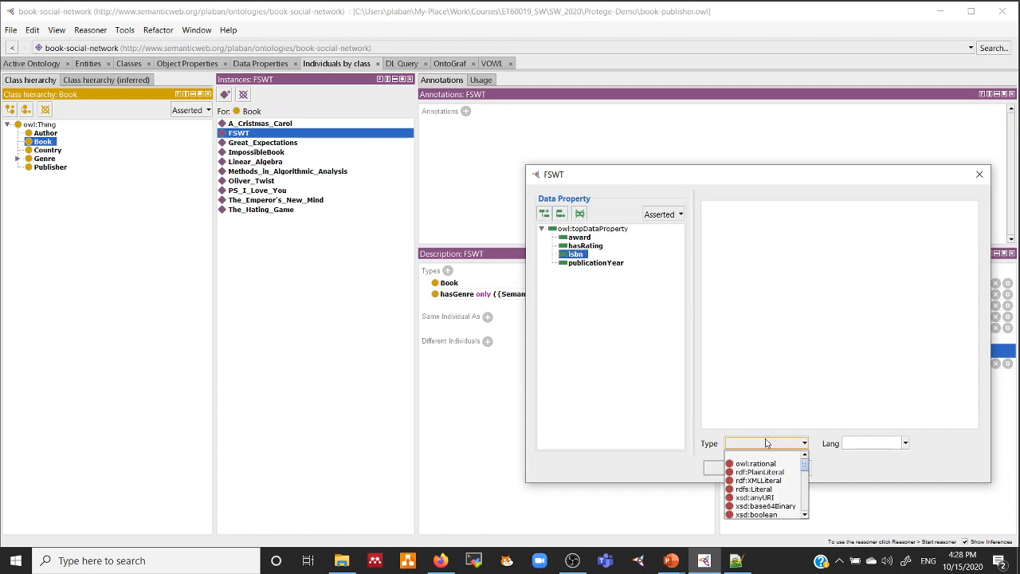
{"action": "left_click", "coordinate": [805, 500]}
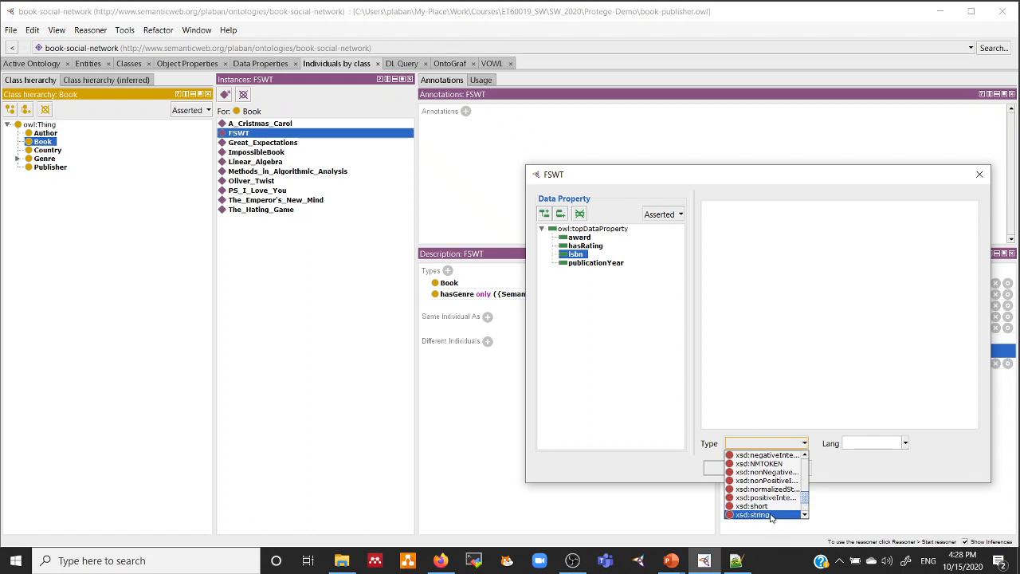
{"action": "left_click", "coordinate": [753, 515]}
{"action": "left_click", "coordinate": [714, 218]}
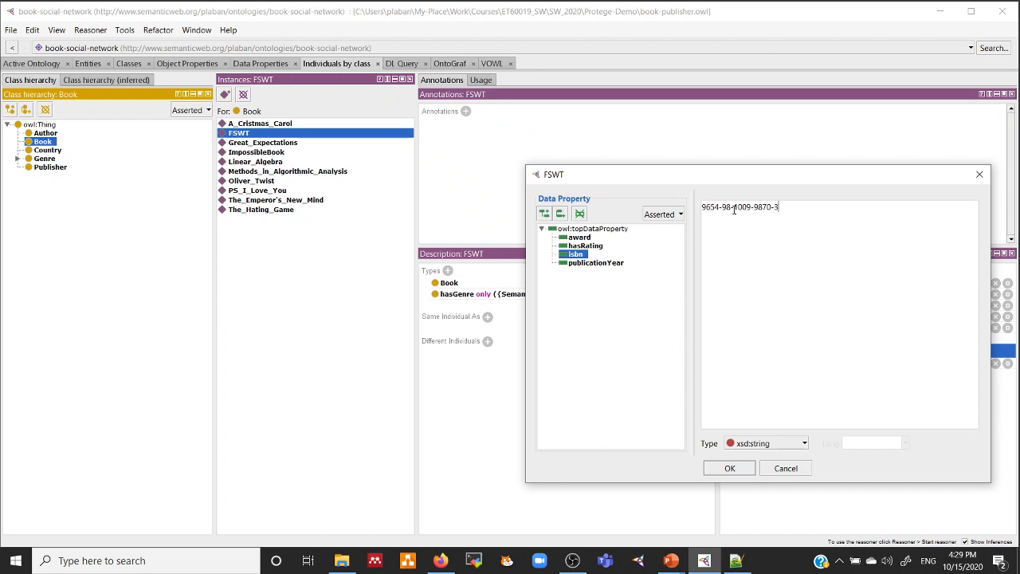
{"action": "left_click", "coordinate": [726, 471]}
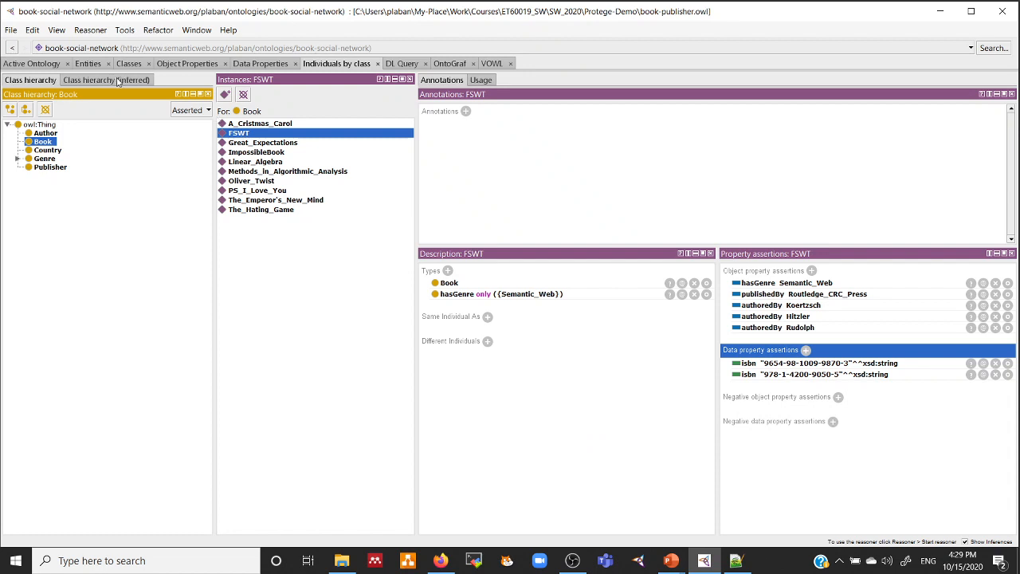
Step: Save the ontology in RDF/XML Syntax to book-publisher.owl in the Protege-Demo folder
{"action": "key", "text": "ctrl+s"}
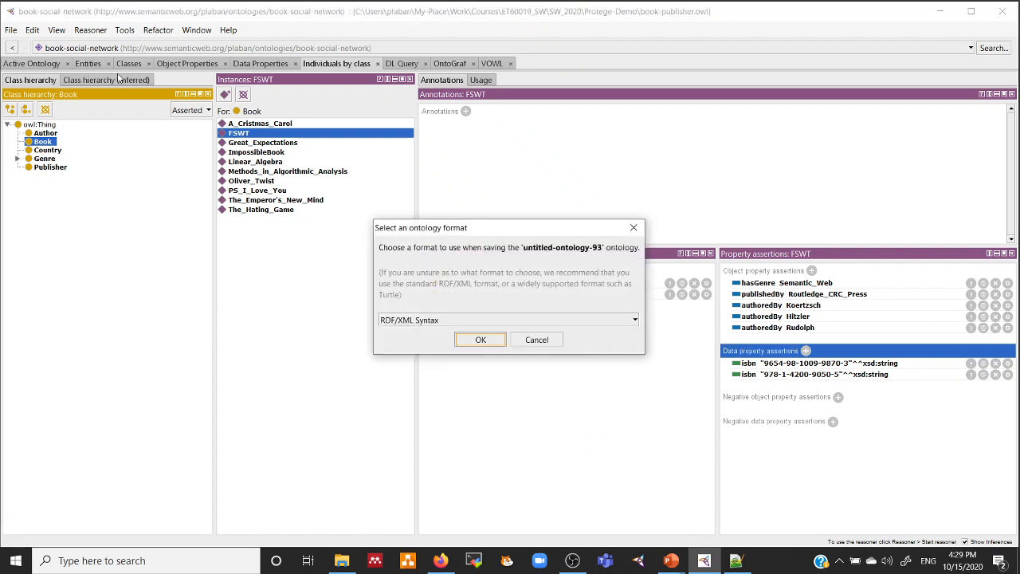
{"action": "left_click", "coordinate": [481, 339]}
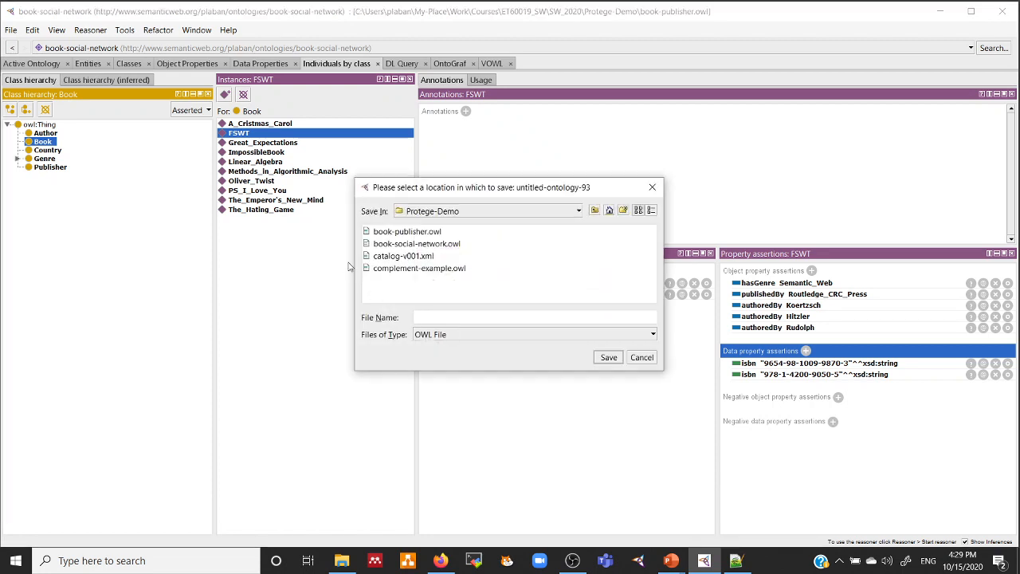
{"action": "left_click", "coordinate": [416, 231]}
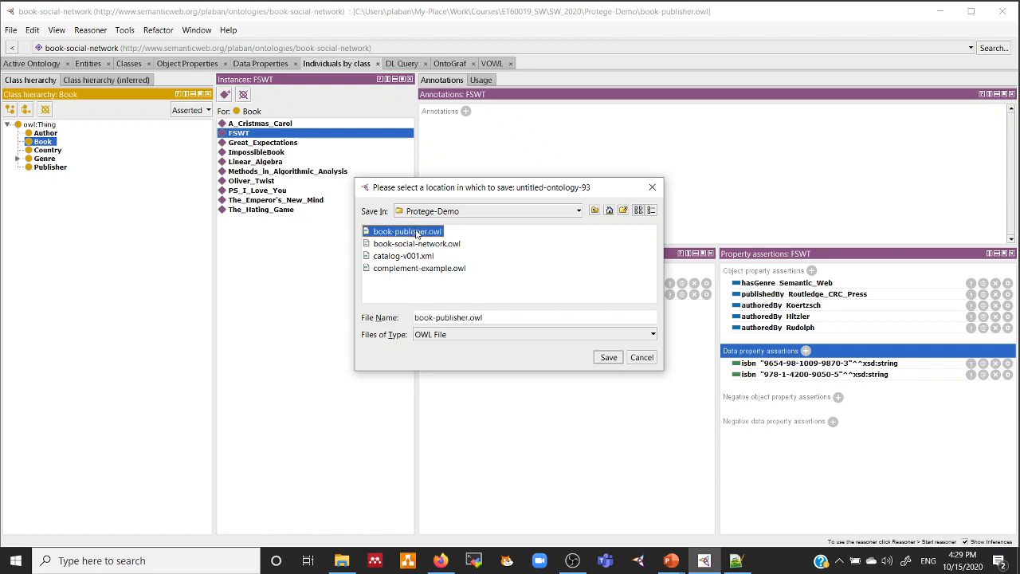
{"action": "left_click", "coordinate": [608, 357]}
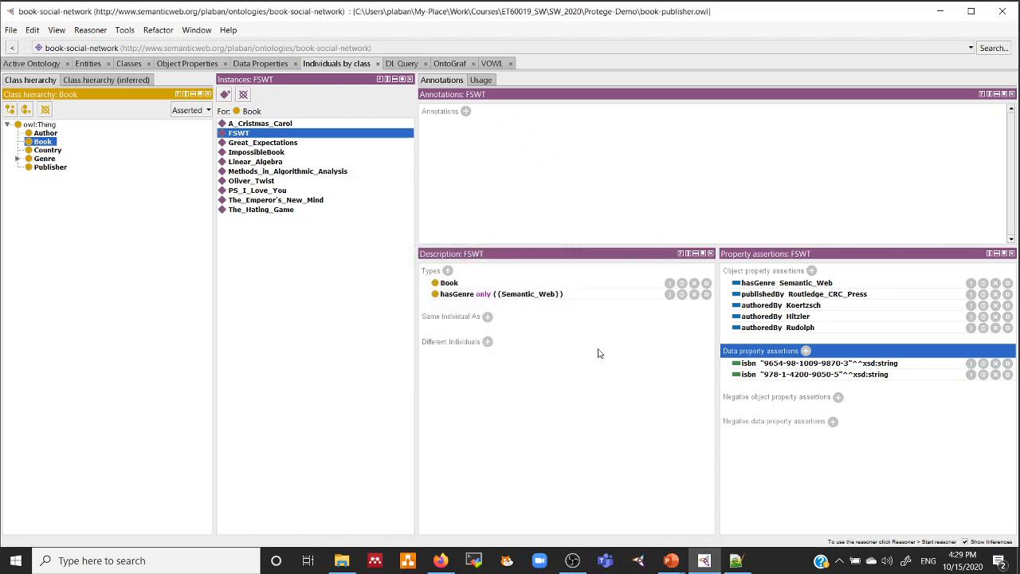
Step: Run the Pellet reasoner on the ontology to check its consistency and dismiss the resulting message
{"action": "left_click", "coordinate": [96, 32]}
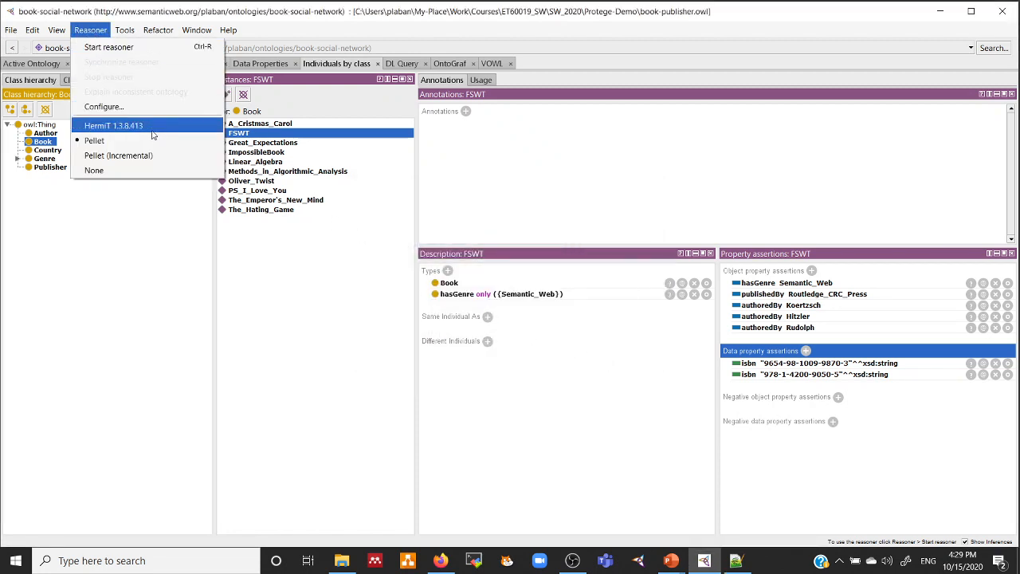
{"action": "left_click", "coordinate": [109, 49]}
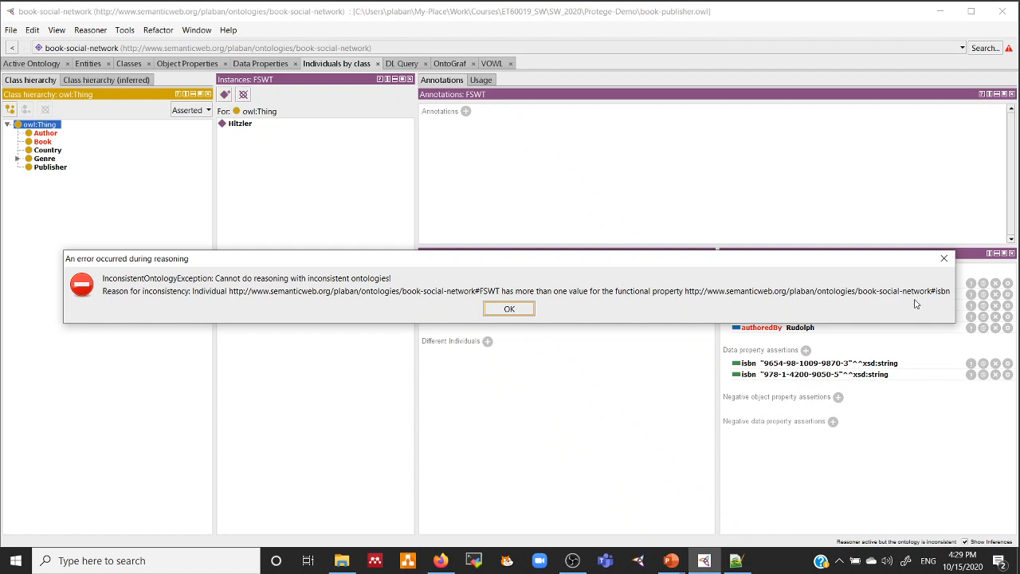
{"action": "left_click", "coordinate": [511, 309]}
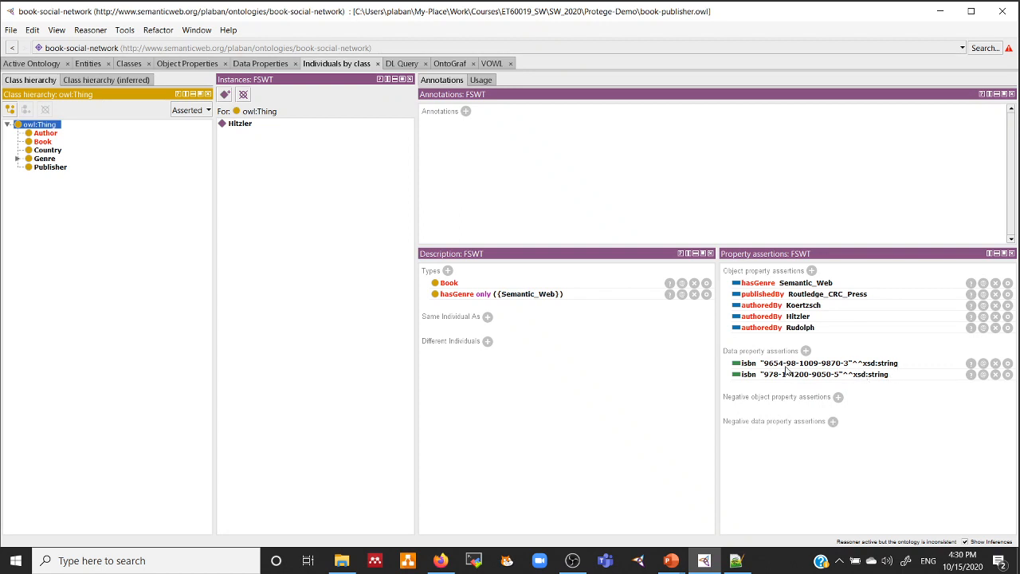
{"action": "left_click", "coordinate": [995, 364]}
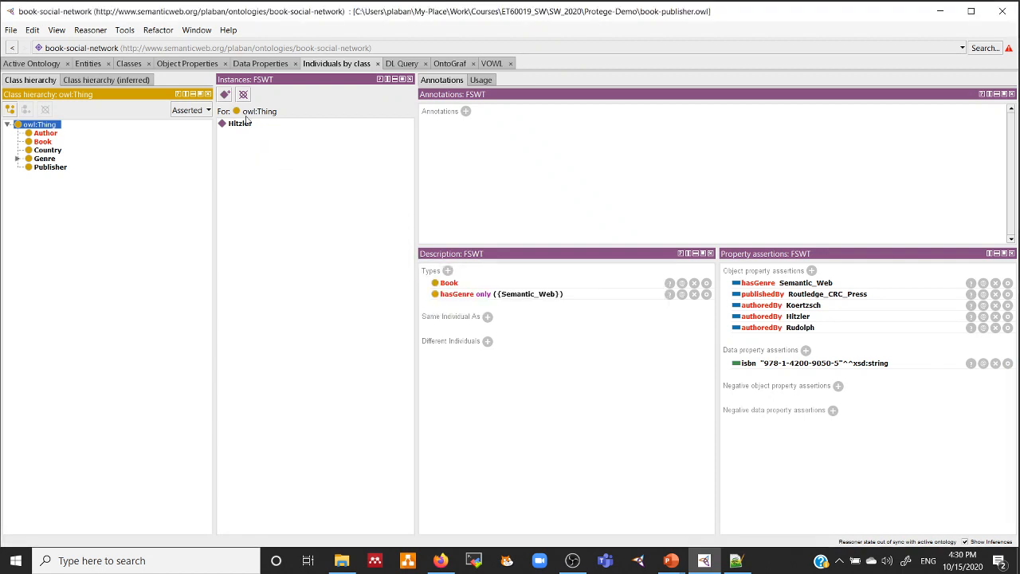
{"action": "left_click", "coordinate": [91, 30]}
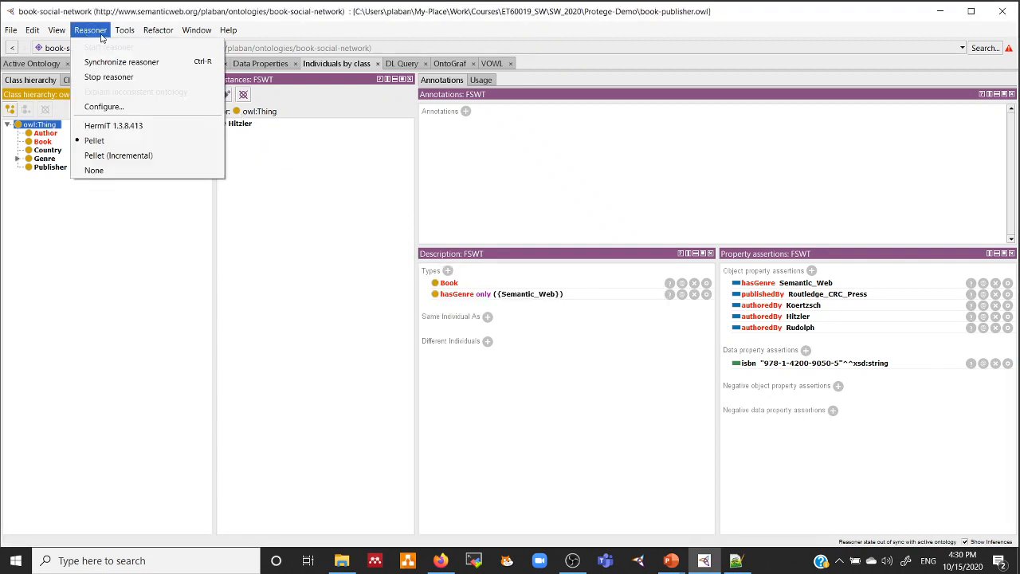
{"action": "left_click", "coordinate": [136, 64]}
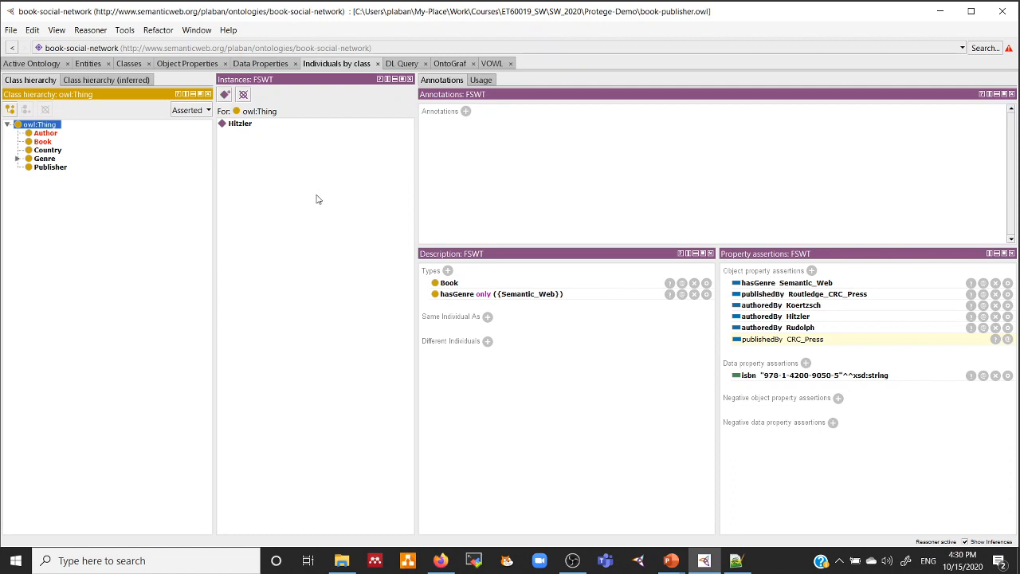
Step: Review the class hierarchy and inspect the inferred assertions of the publisher CRC_Press and the book FSWT
{"action": "left_click", "coordinate": [126, 63]}
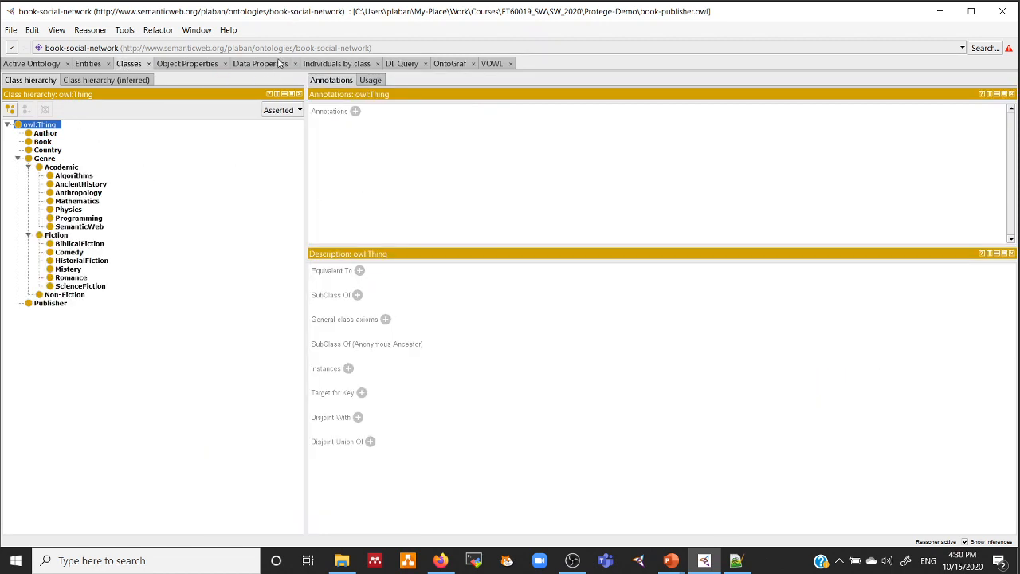
{"action": "left_click", "coordinate": [323, 64]}
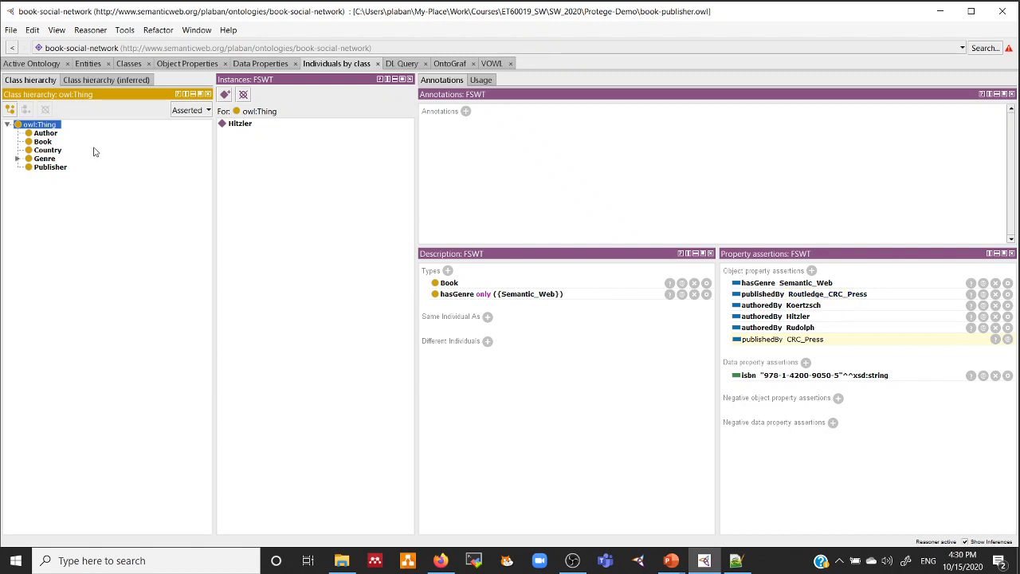
{"action": "left_click", "coordinate": [53, 168]}
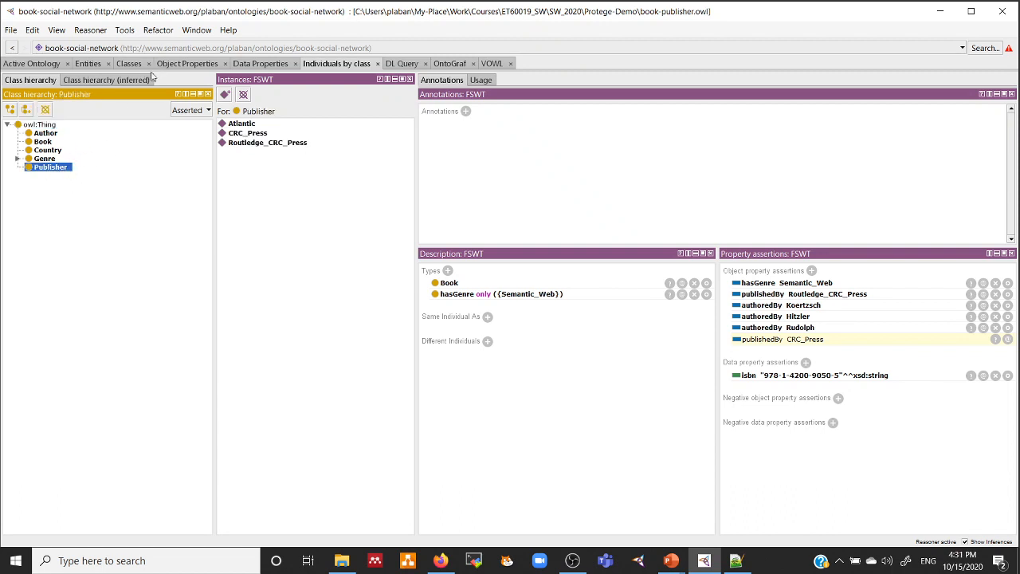
{"action": "left_click", "coordinate": [251, 136]}
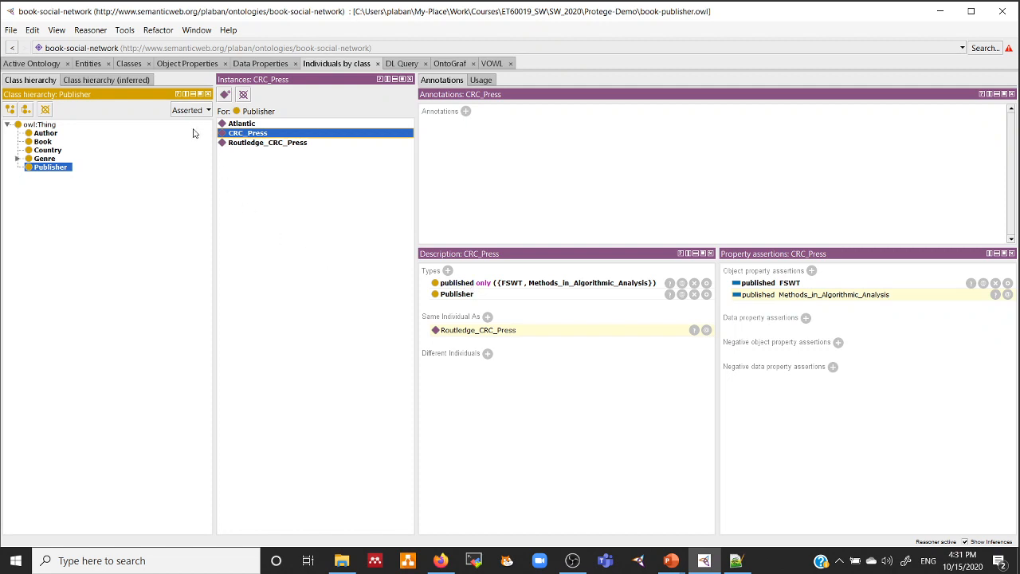
{"action": "left_click", "coordinate": [43, 142]}
{"action": "left_click", "coordinate": [239, 133]}
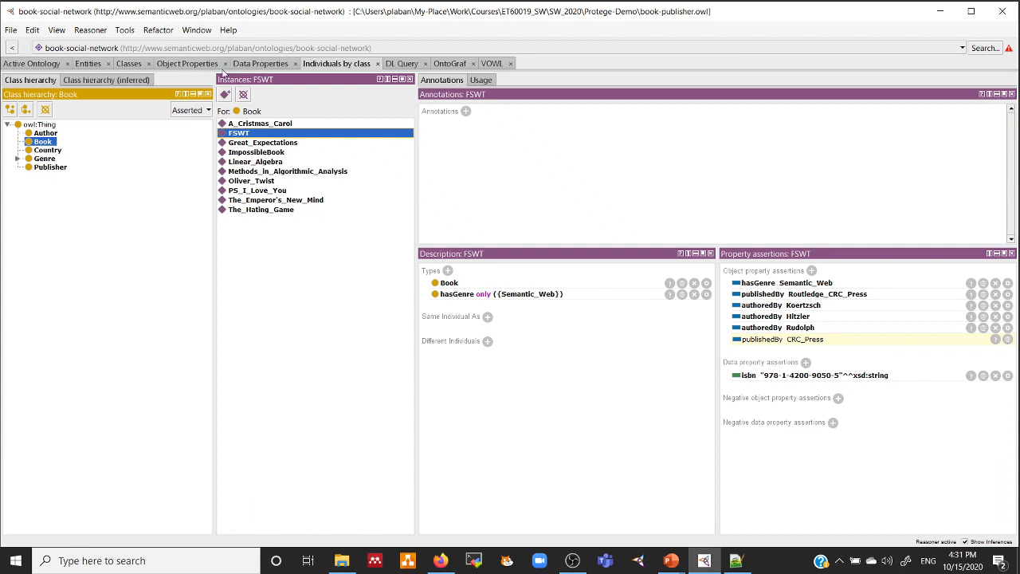
Step: Compare FSWT's publisher assertions with the characteristics, inverses, domains and ranges of the published and publishedBy object properties
{"action": "left_click", "coordinate": [201, 65]}
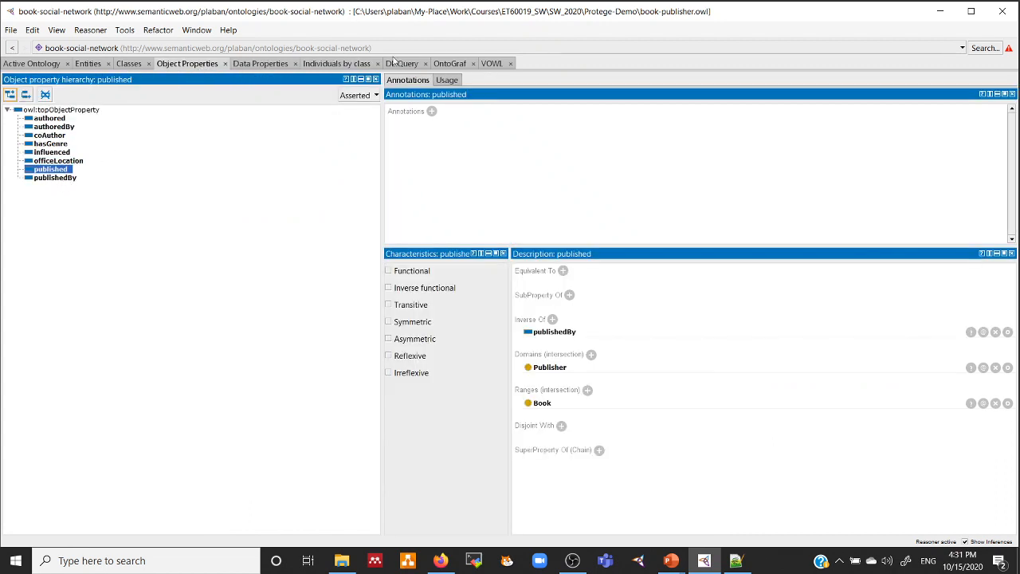
{"action": "left_click", "coordinate": [344, 66]}
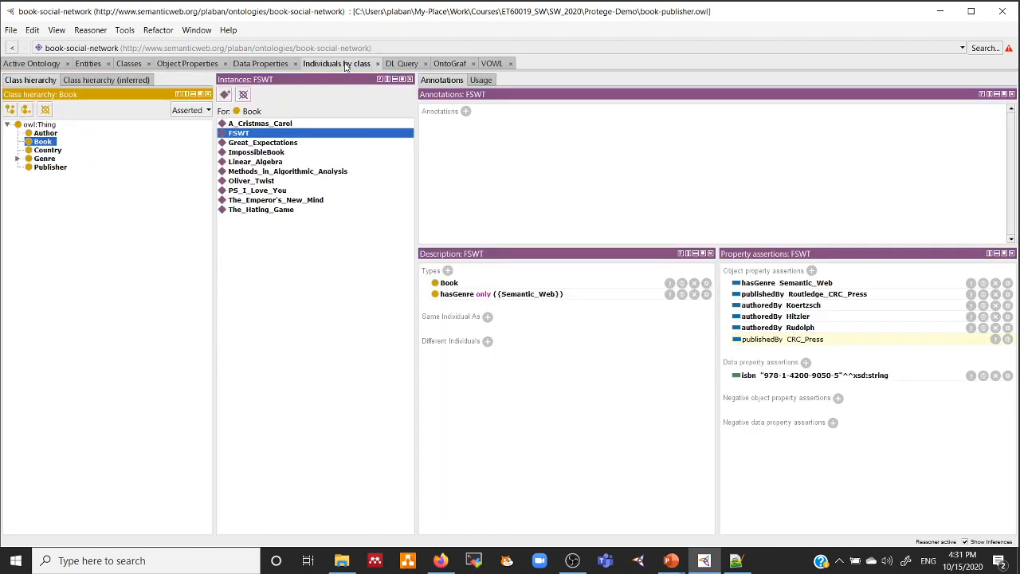
{"action": "left_click", "coordinate": [191, 65]}
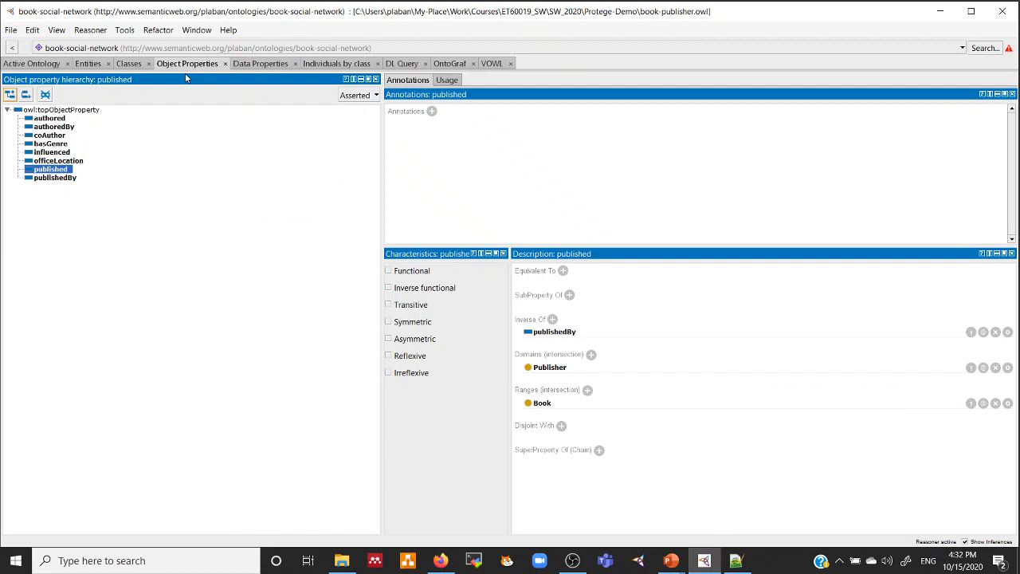
{"action": "left_click", "coordinate": [56, 178]}
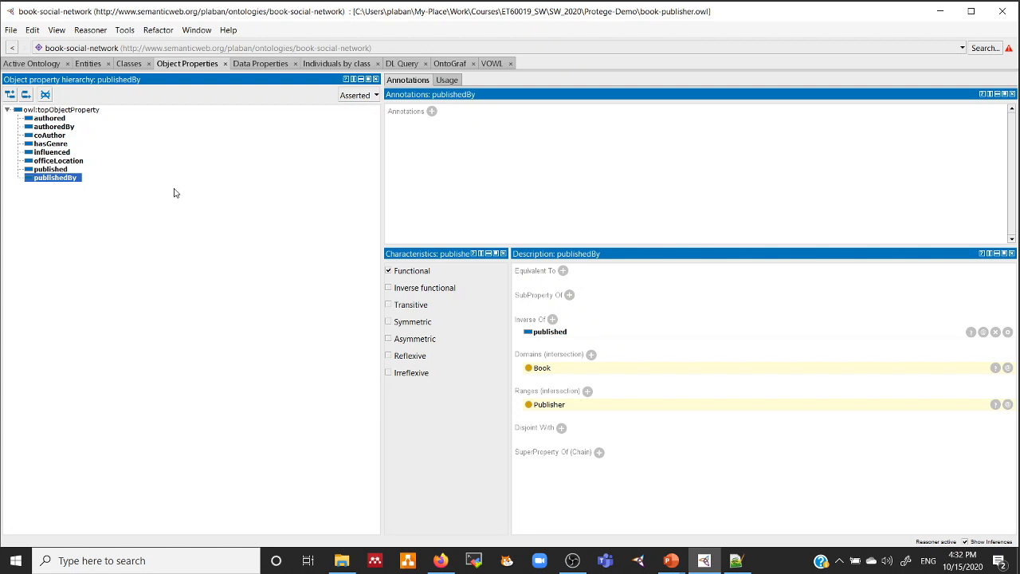
Step: Inspect the publisher CRC_Press and the explanation for its inferred assertion published Methods_in_Algorithmic_Analysis
{"action": "left_click", "coordinate": [310, 64]}
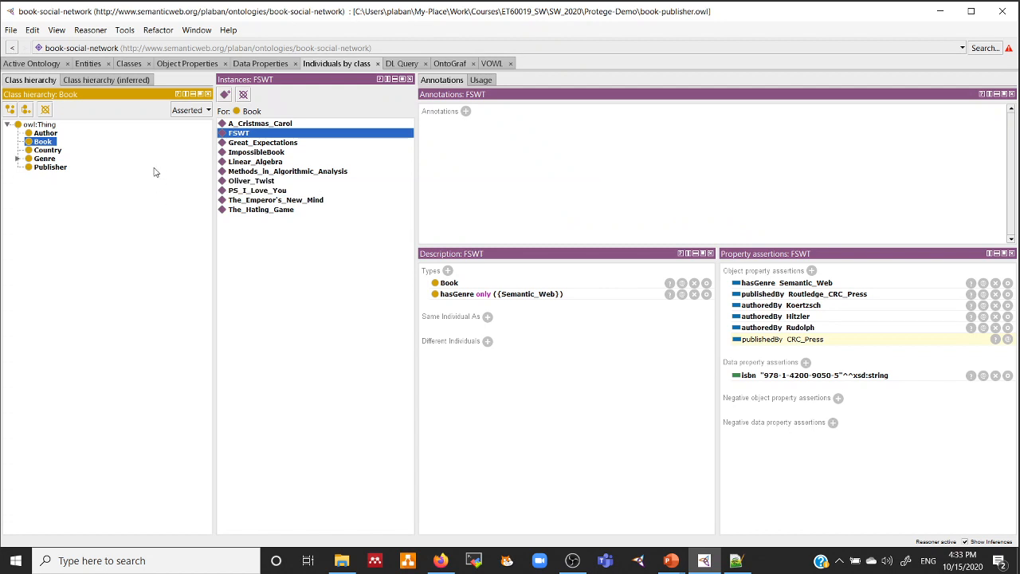
{"action": "left_click", "coordinate": [47, 168]}
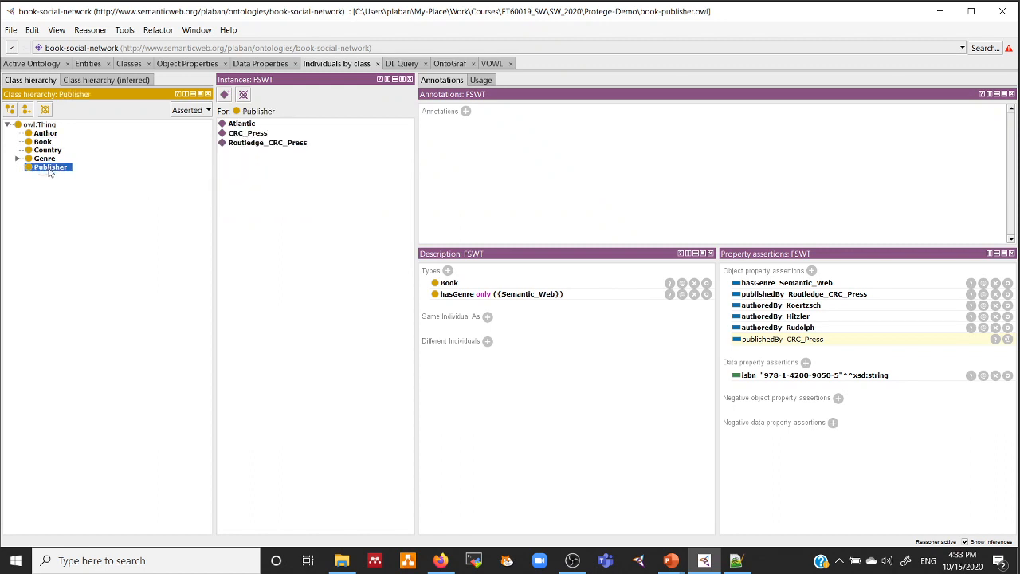
{"action": "left_click", "coordinate": [242, 135]}
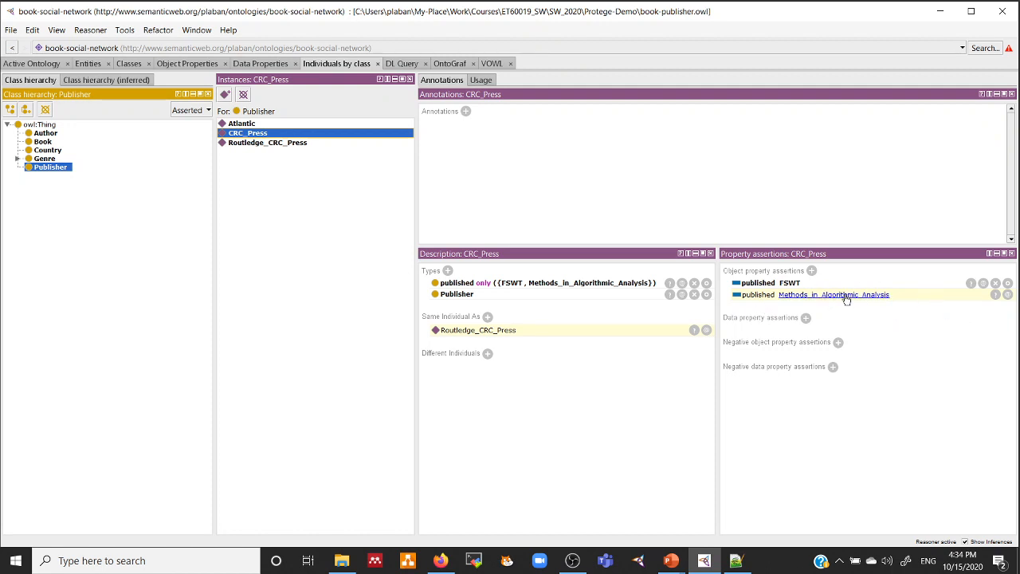
{"action": "left_click", "coordinate": [995, 294]}
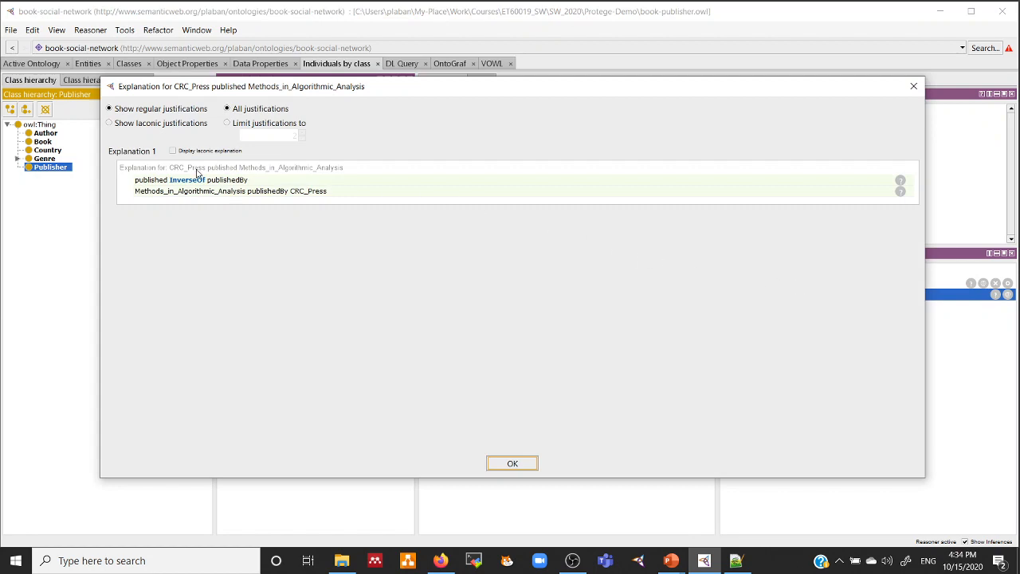
{"action": "left_click_drag", "start_coordinate": [453, 93], "coordinate": [495, 50]}
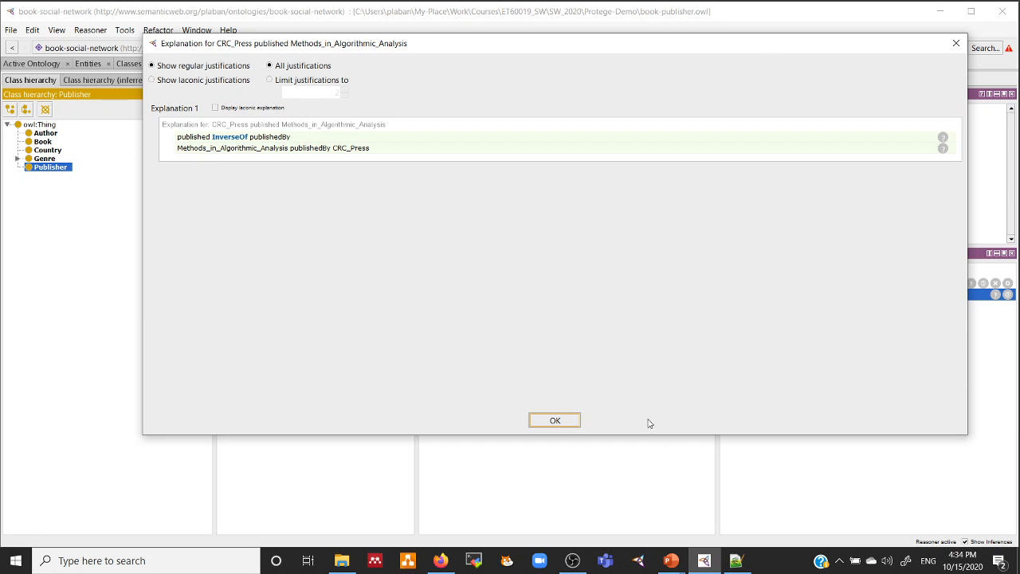
{"action": "left_click", "coordinate": [579, 420]}
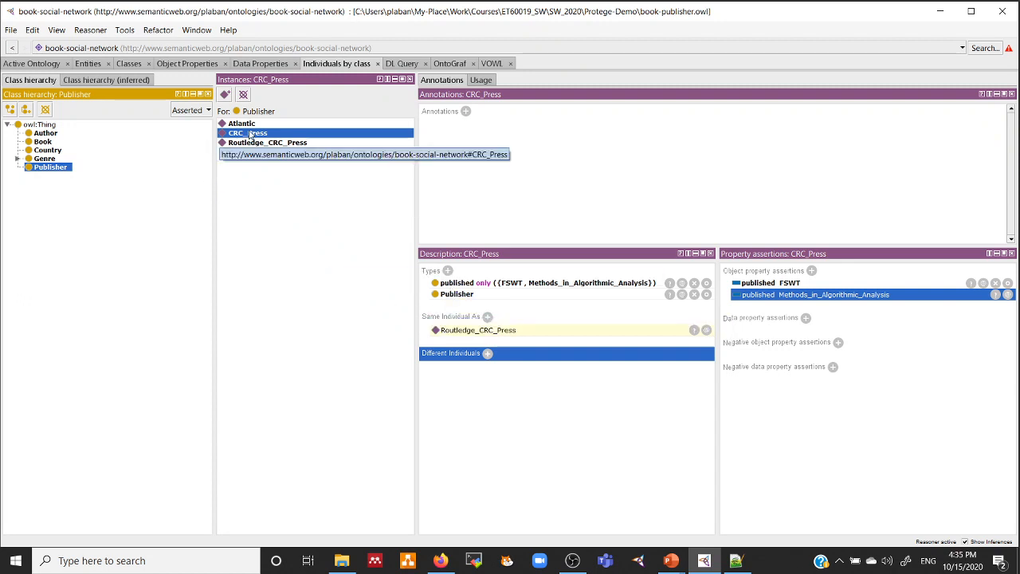
Step: Declare the individual Routledge_CRC_Press as different from the publisher CRC_Press
{"action": "left_click", "coordinate": [489, 355]}
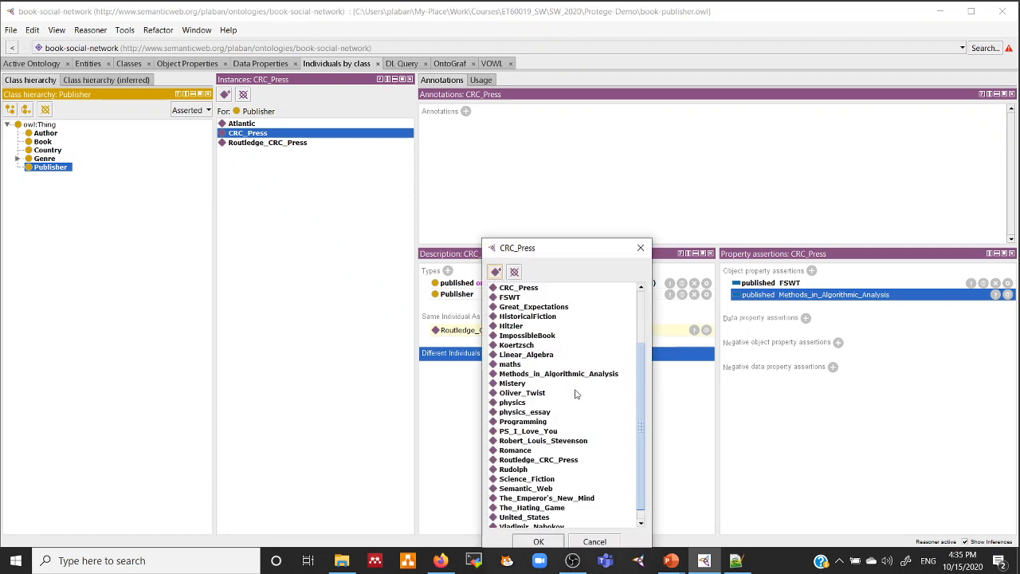
{"action": "left_click_drag", "start_coordinate": [568, 252], "coordinate": [583, 163]}
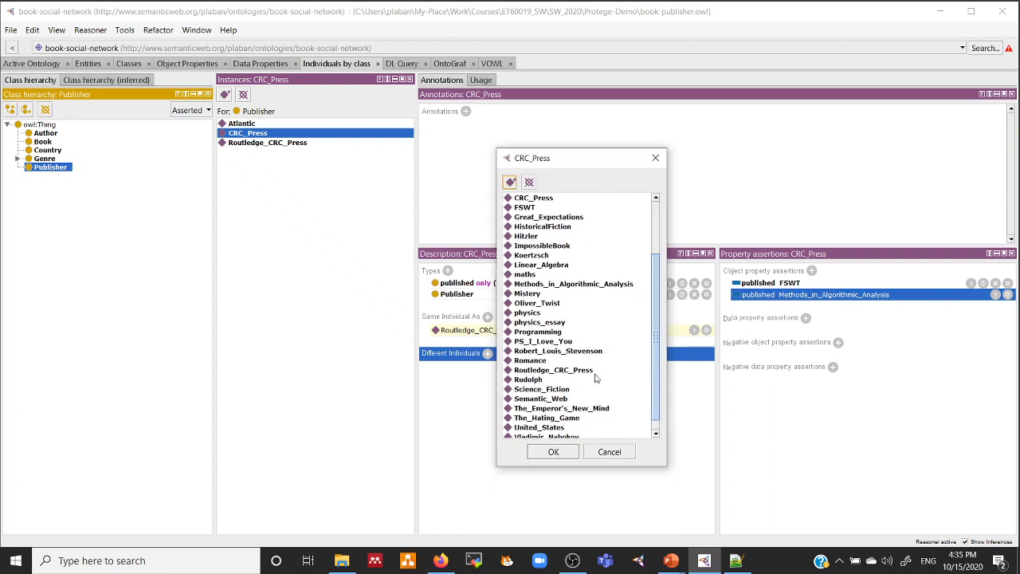
{"action": "left_click", "coordinate": [563, 371]}
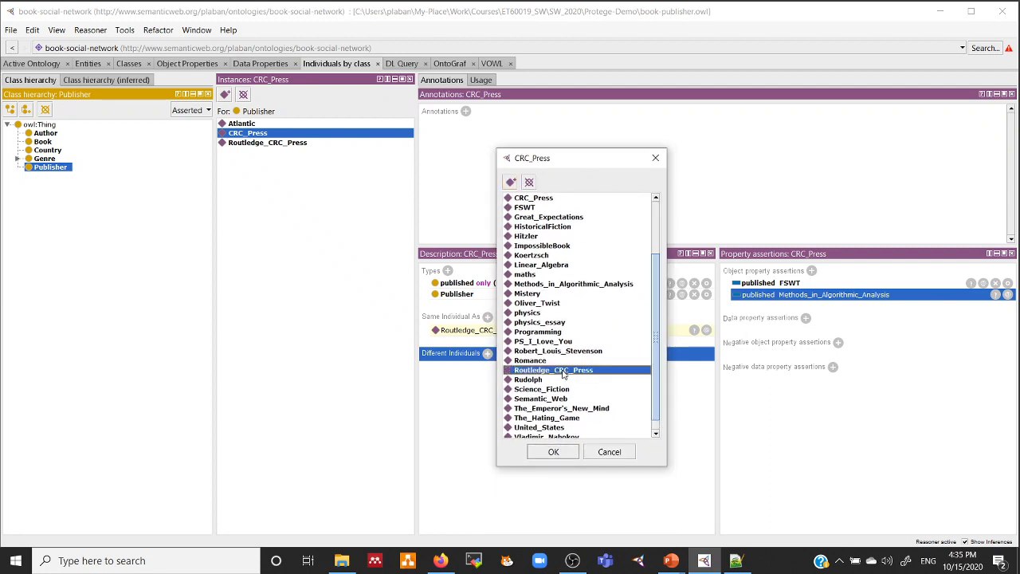
{"action": "left_click", "coordinate": [555, 453]}
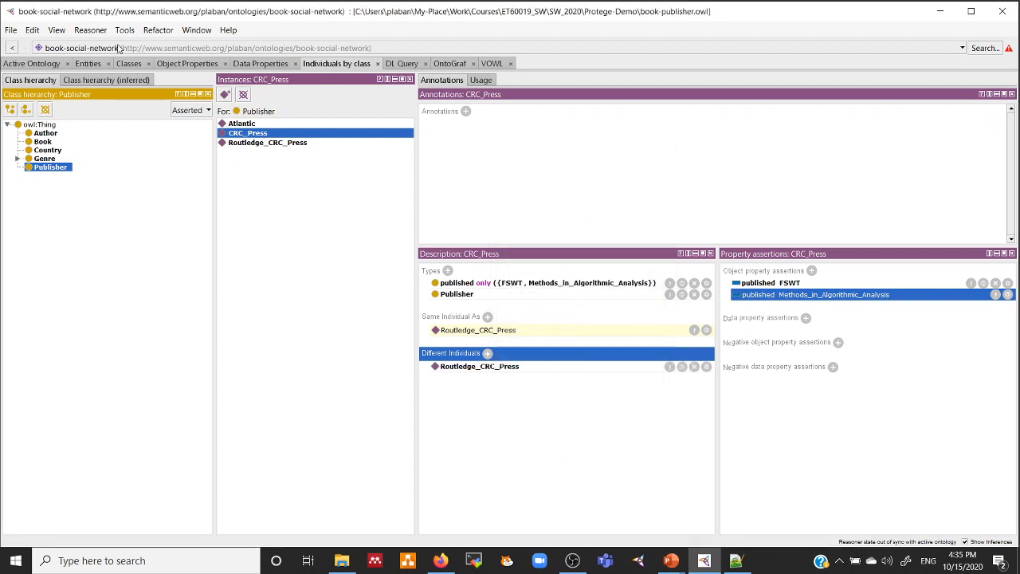
Step: Synchronize the Pellet reasoner to check the two publishers' distinctness and dismiss the resulting message
{"action": "left_click", "coordinate": [90, 32]}
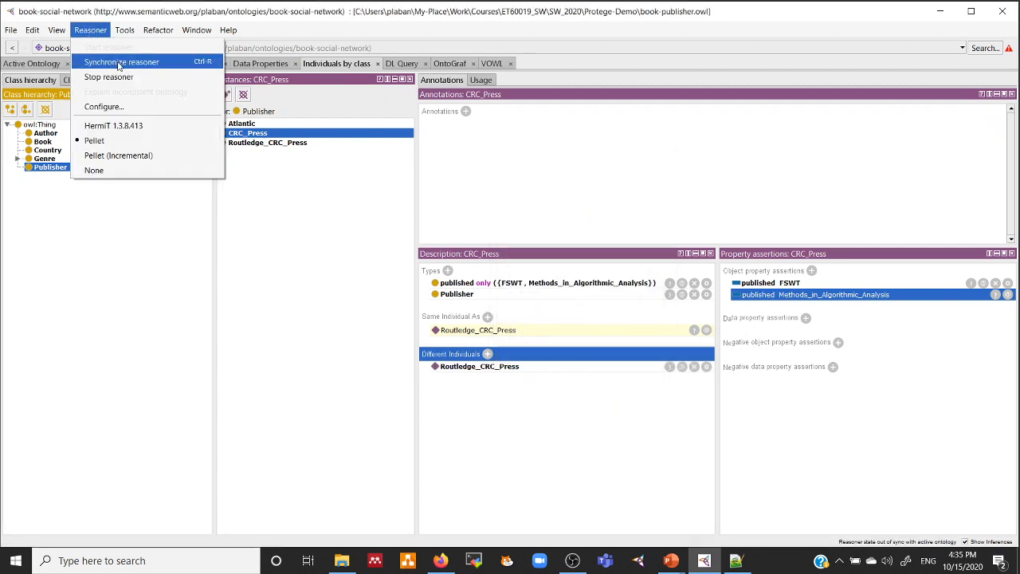
{"action": "left_click", "coordinate": [119, 64]}
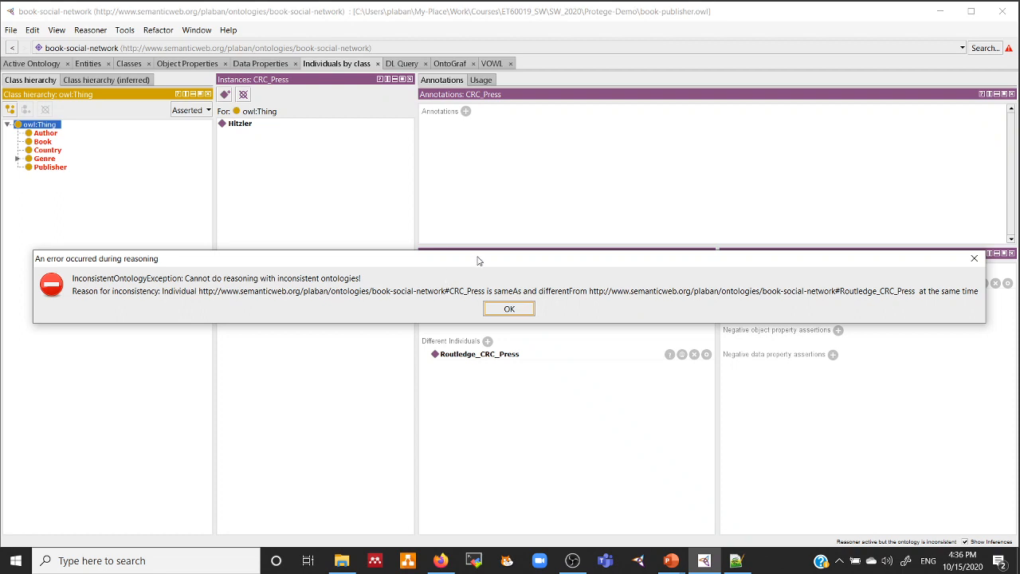
{"action": "left_click", "coordinate": [510, 310]}
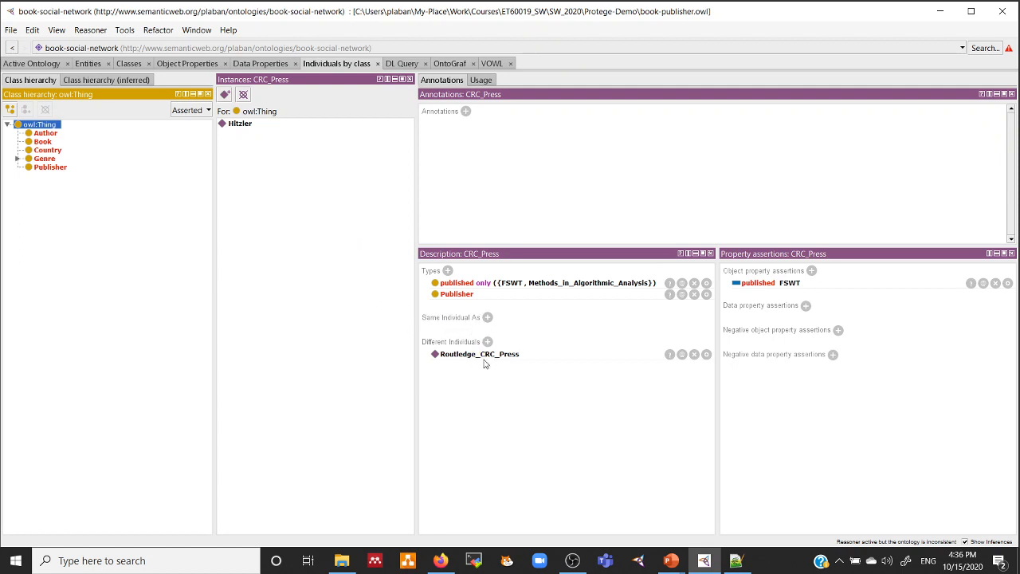
Step: Remove the Functional characteristic from the publishedBy object property and synchronize the reasoner
{"action": "left_click", "coordinate": [188, 63]}
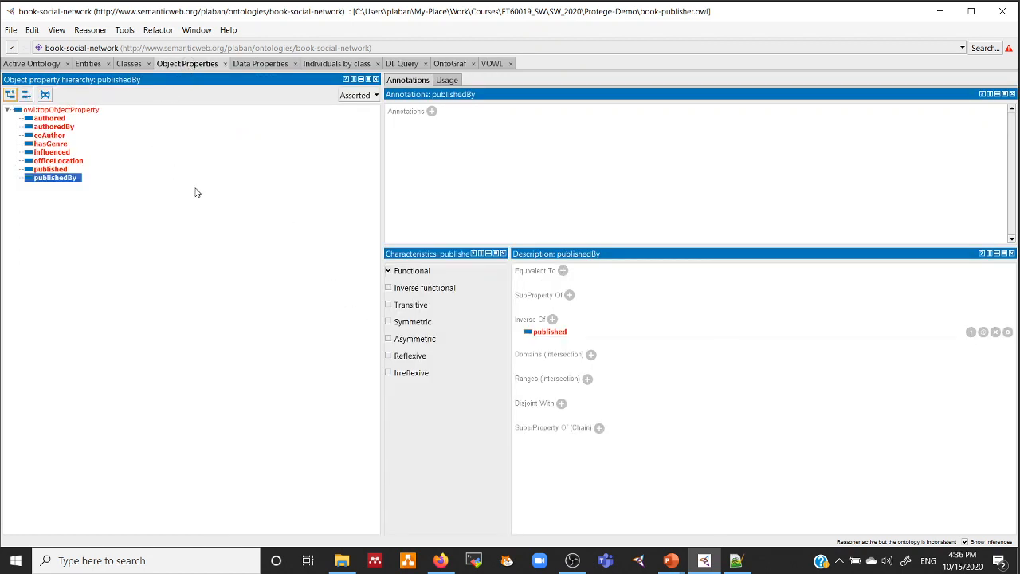
{"action": "left_click", "coordinate": [390, 272]}
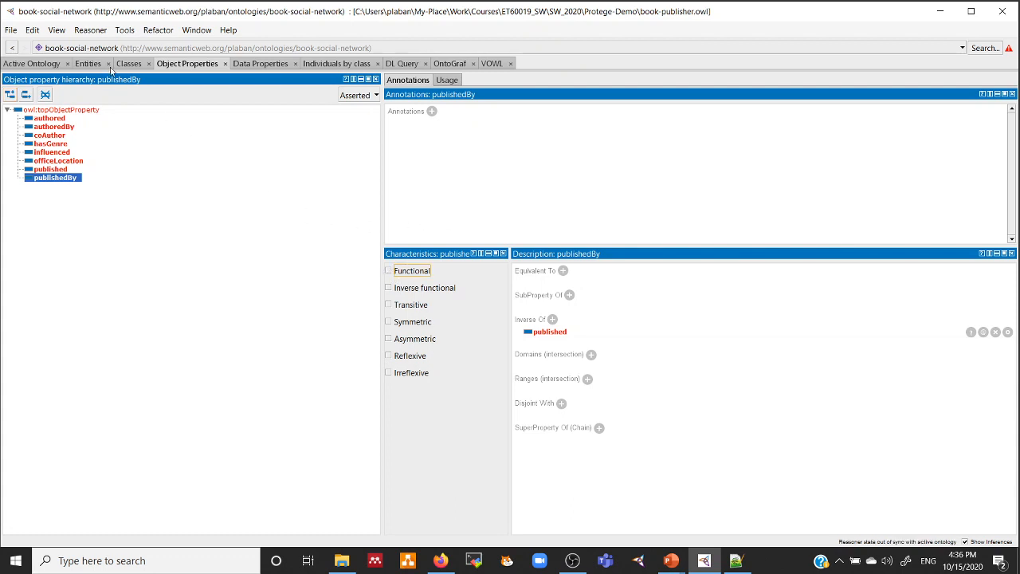
{"action": "left_click", "coordinate": [91, 32]}
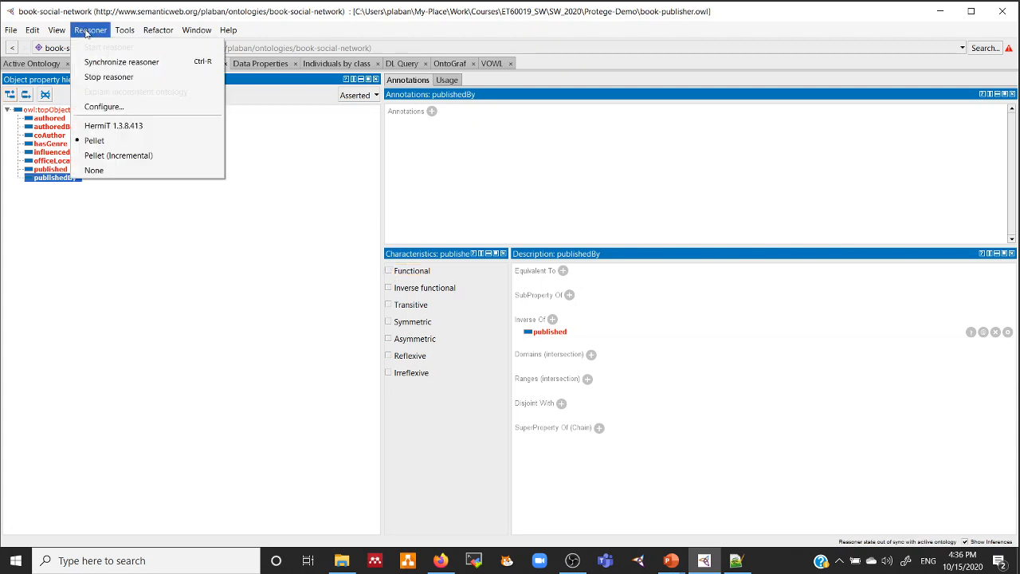
{"action": "left_click", "coordinate": [121, 63]}
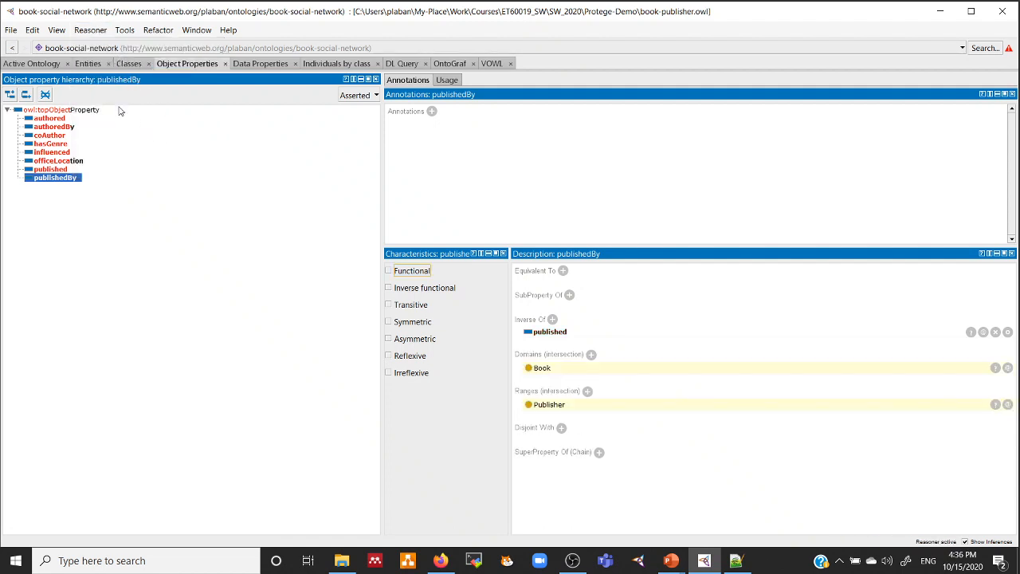
Step: Delete the publishedBy Routledge_CRC_Press assertion from the FSWT book and synchronize the reasoner
{"action": "left_click", "coordinate": [124, 65]}
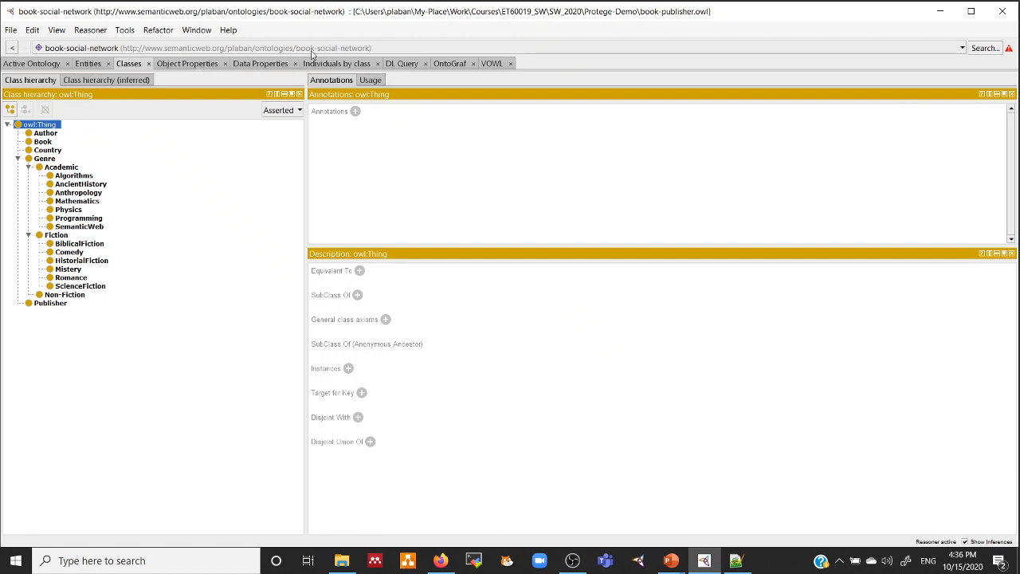
{"action": "left_click", "coordinate": [344, 64]}
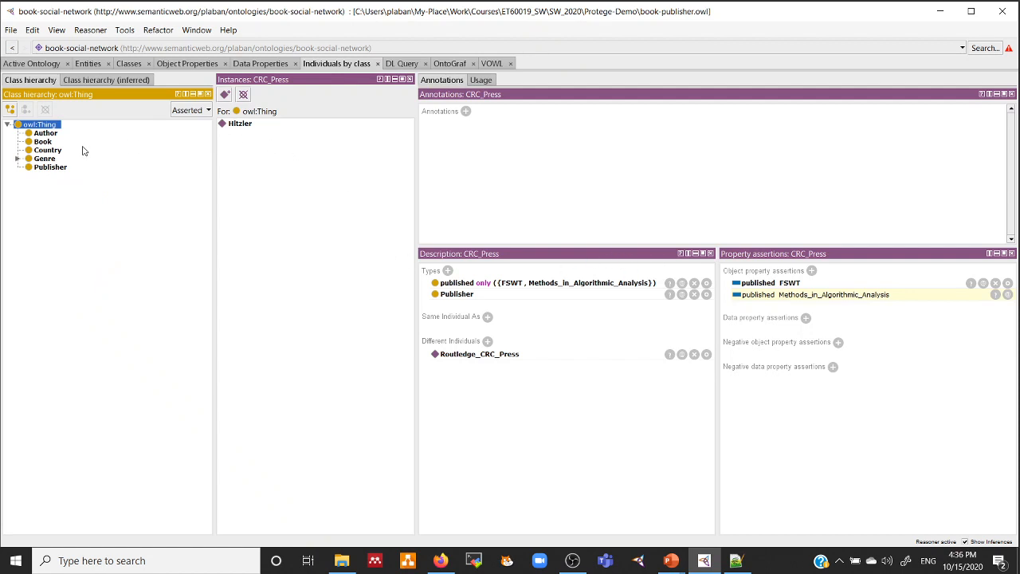
{"action": "left_click", "coordinate": [43, 133]}
{"action": "left_click", "coordinate": [44, 142]}
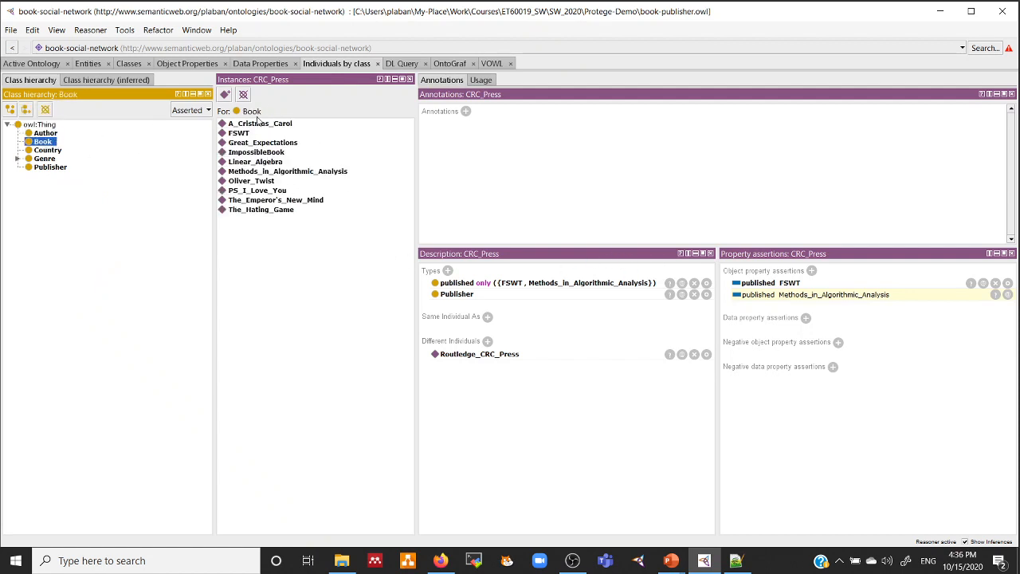
{"action": "left_click", "coordinate": [239, 134]}
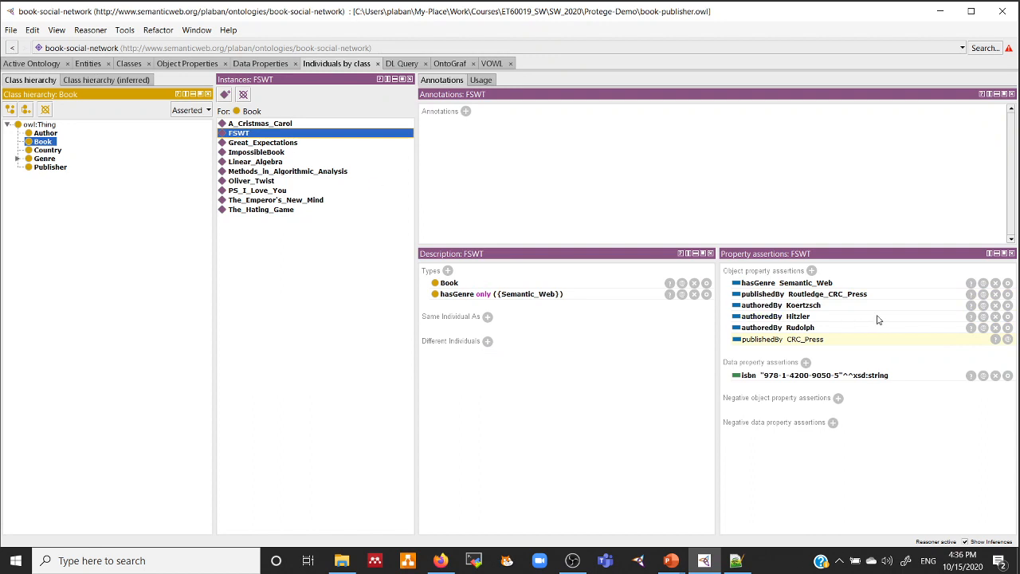
{"action": "left_click", "coordinate": [995, 295]}
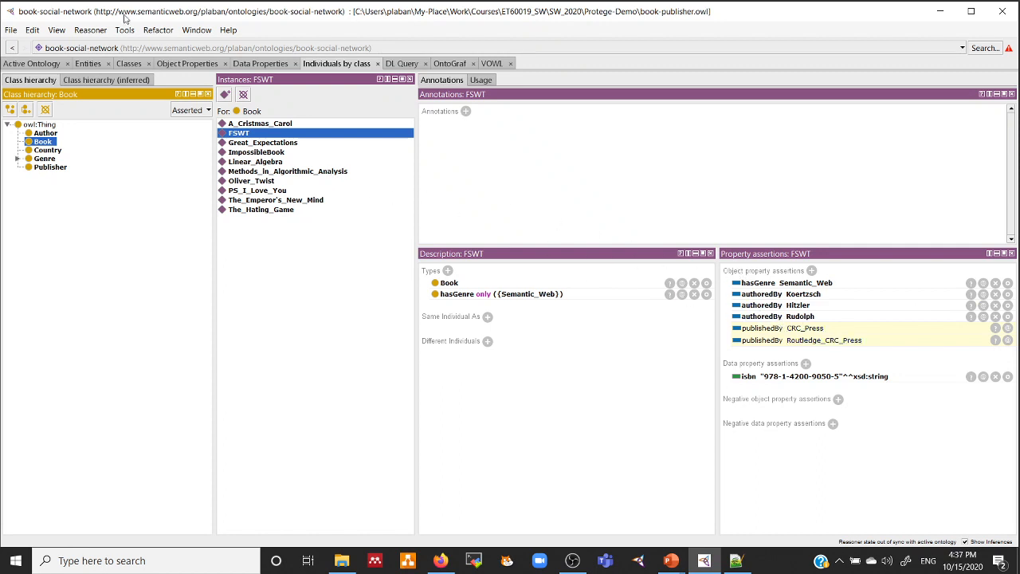
{"action": "left_click", "coordinate": [102, 31]}
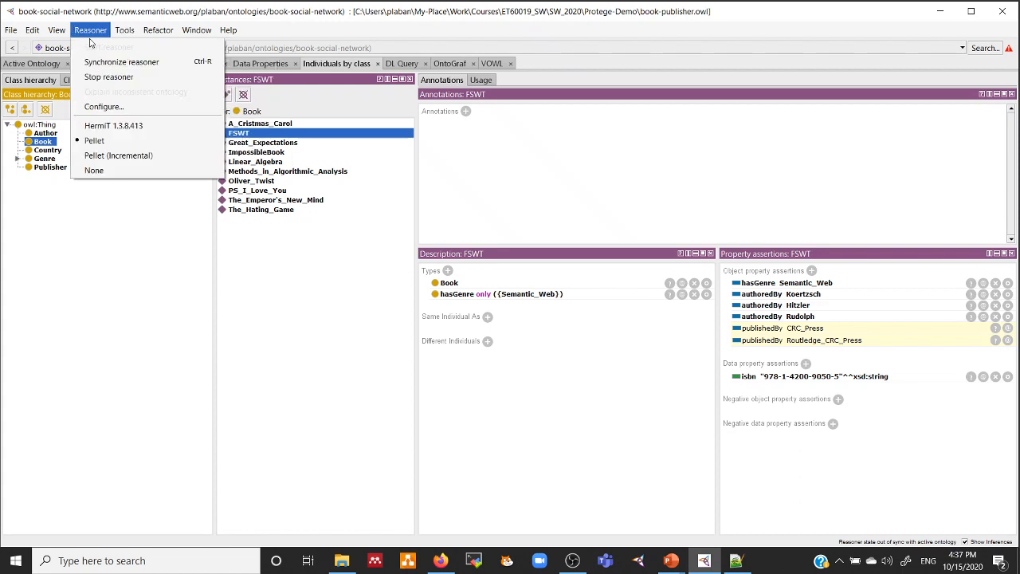
{"action": "left_click", "coordinate": [101, 63]}
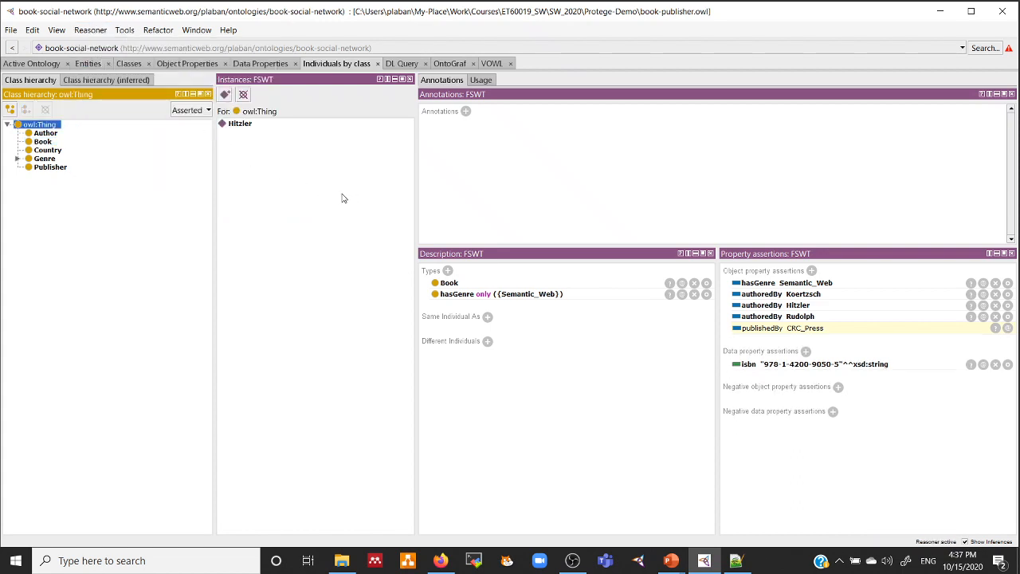